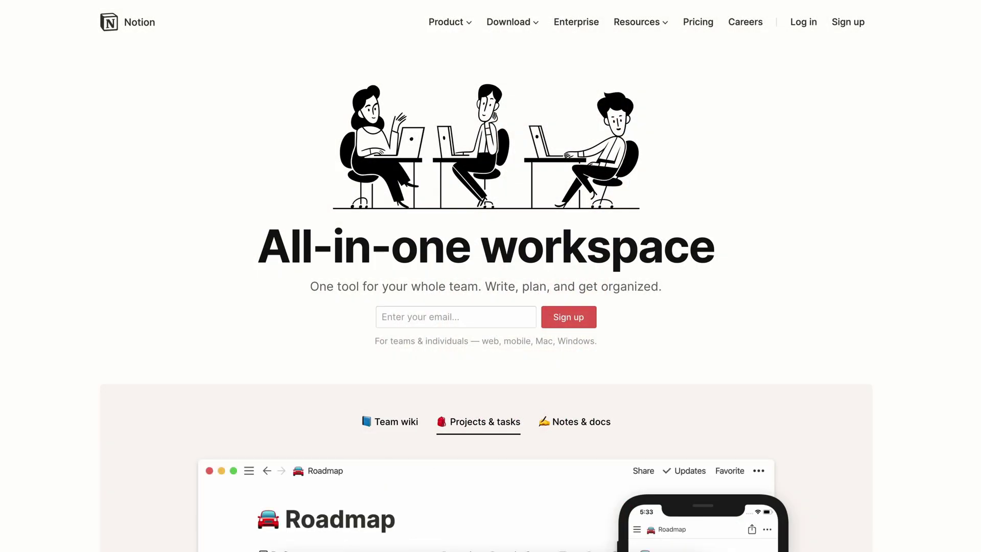
Scroll down through the notion.so homepage.
{"action": "scroll", "coordinate": [486, 306], "scroll_direction": "down", "scroll_amount": 7}
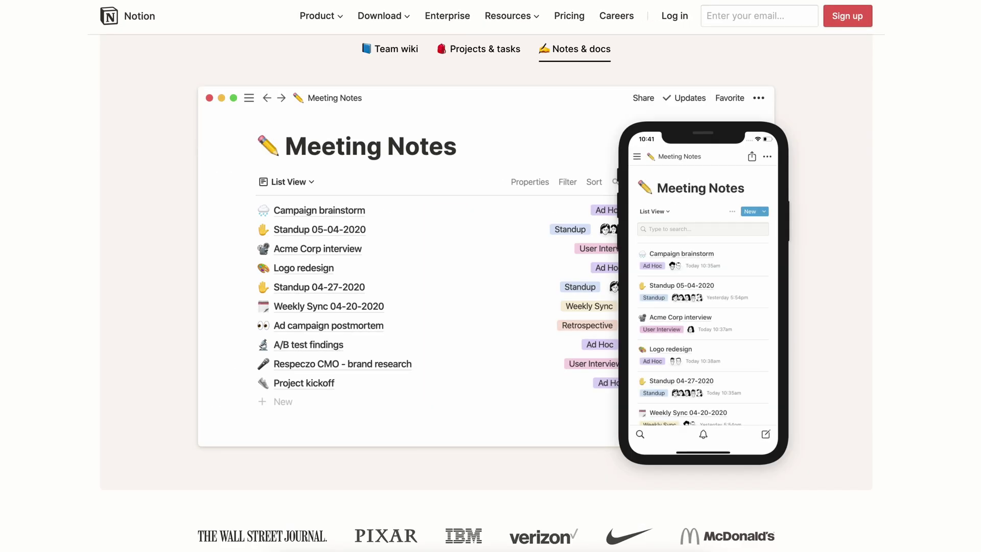
{"action": "scroll", "coordinate": [486, 307], "scroll_direction": "down", "scroll_amount": 9}
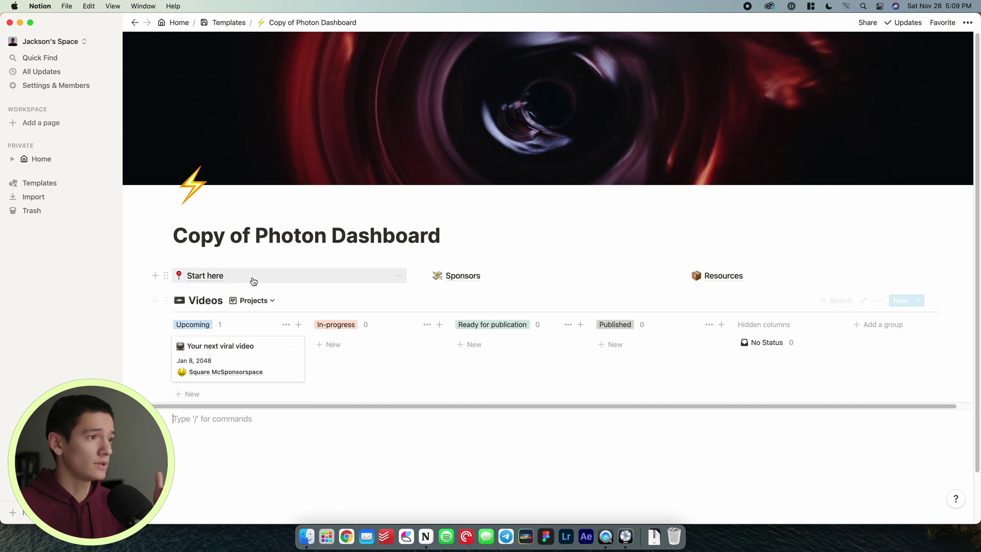
Retitle the page 'YouTube Dashboard', then skim the Start here and Welcome to Photon guides.
{"action": "left_click_drag", "start_coordinate": [326, 239], "coordinate": [156, 255]}
{"action": "type", "text": "YouTube"}
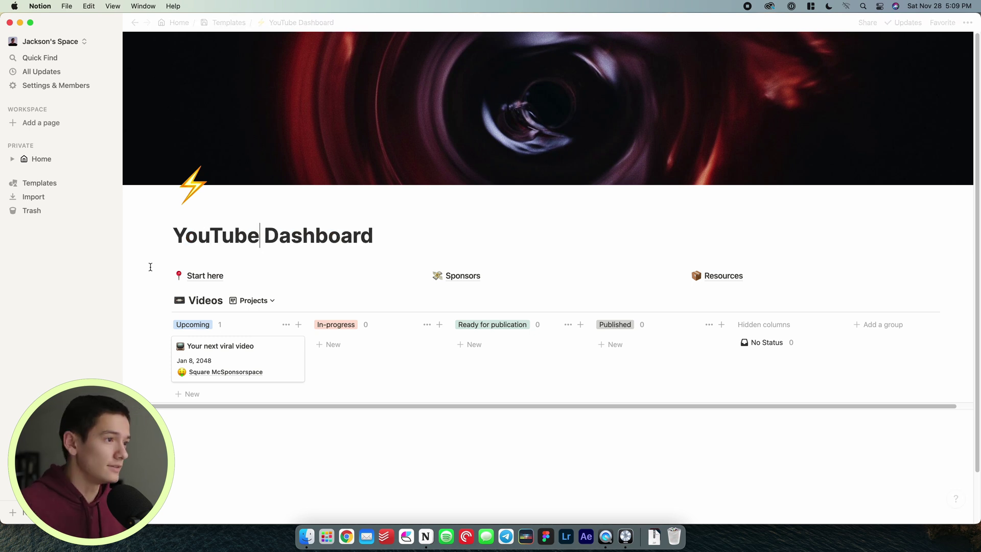
{"action": "left_click", "coordinate": [204, 278]}
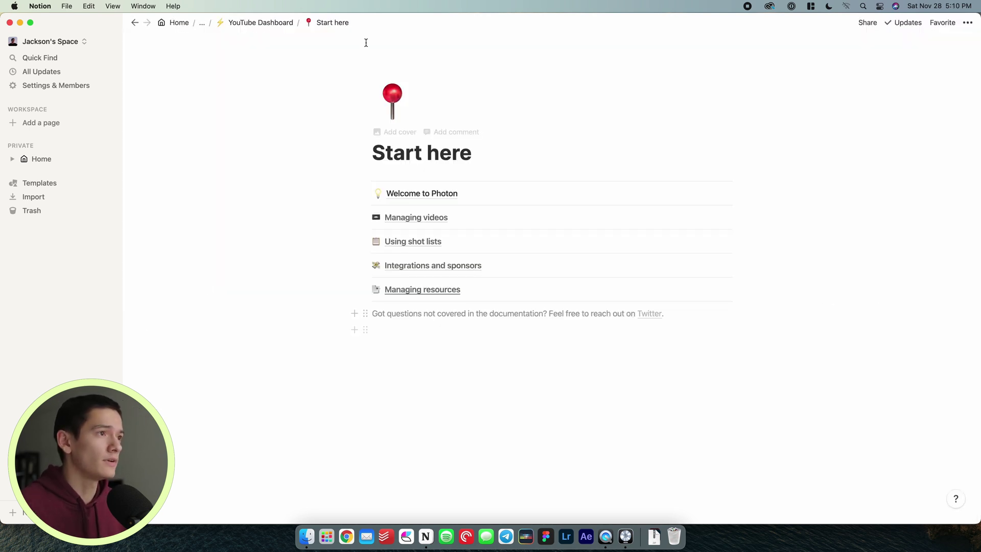
{"action": "left_click", "coordinate": [405, 199]}
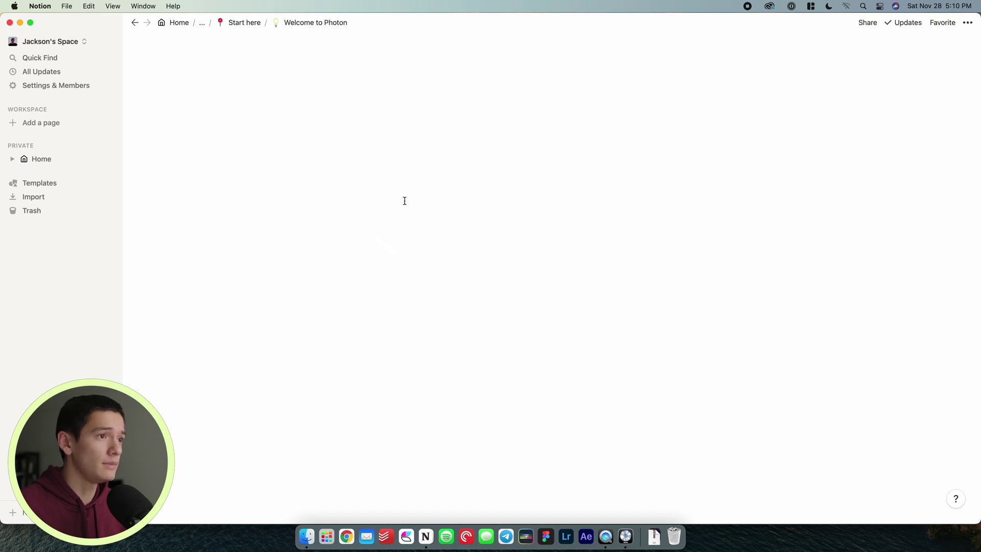
{"action": "scroll", "coordinate": [511, 303], "scroll_direction": "down", "scroll_amount": 10}
{"action": "scroll", "coordinate": [508, 329], "scroll_direction": "up", "scroll_amount": 10}
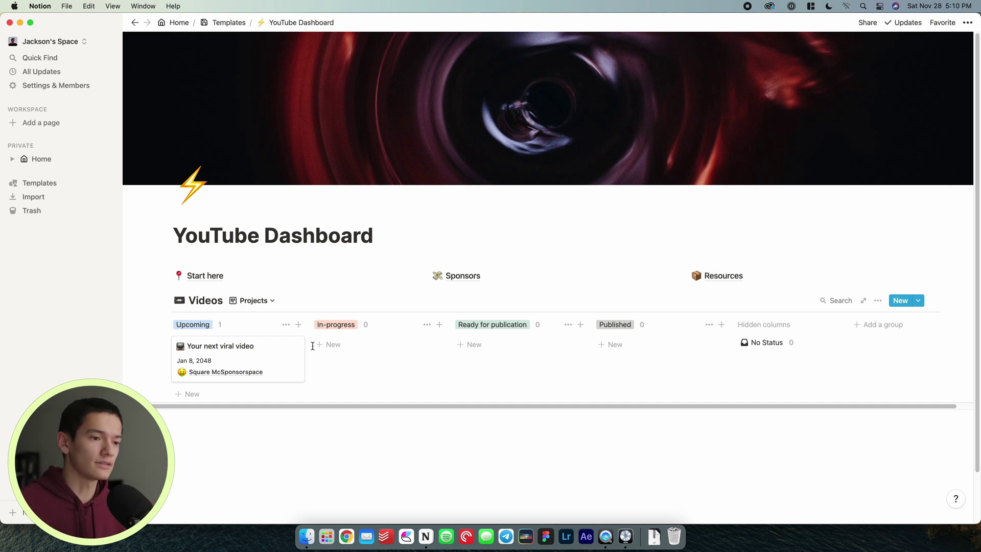
Set the 'Your next viral video' card's status to In-progress.
{"action": "left_click", "coordinate": [272, 349]}
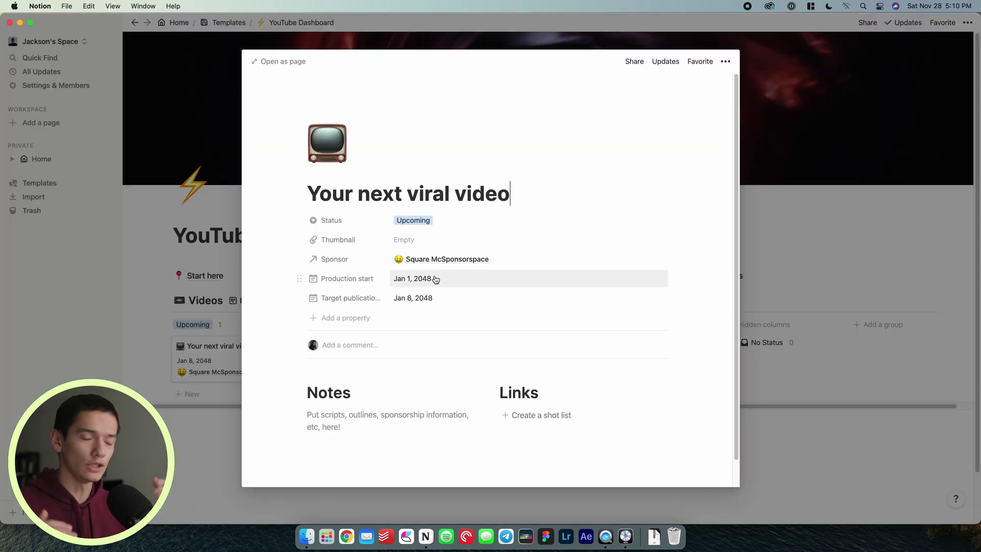
{"action": "left_click", "coordinate": [409, 223]}
{"action": "left_click", "coordinate": [402, 266]}
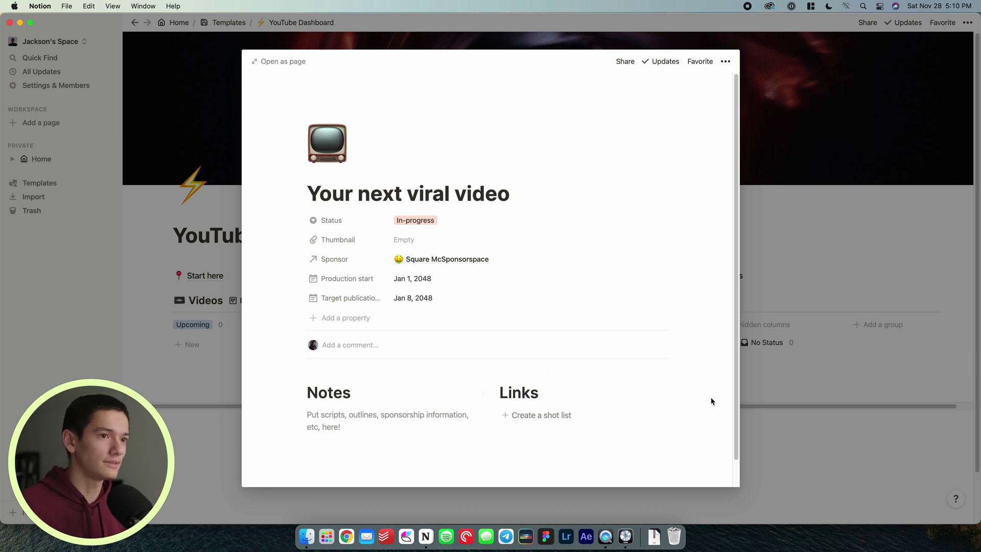
{"action": "left_click", "coordinate": [803, 423]}
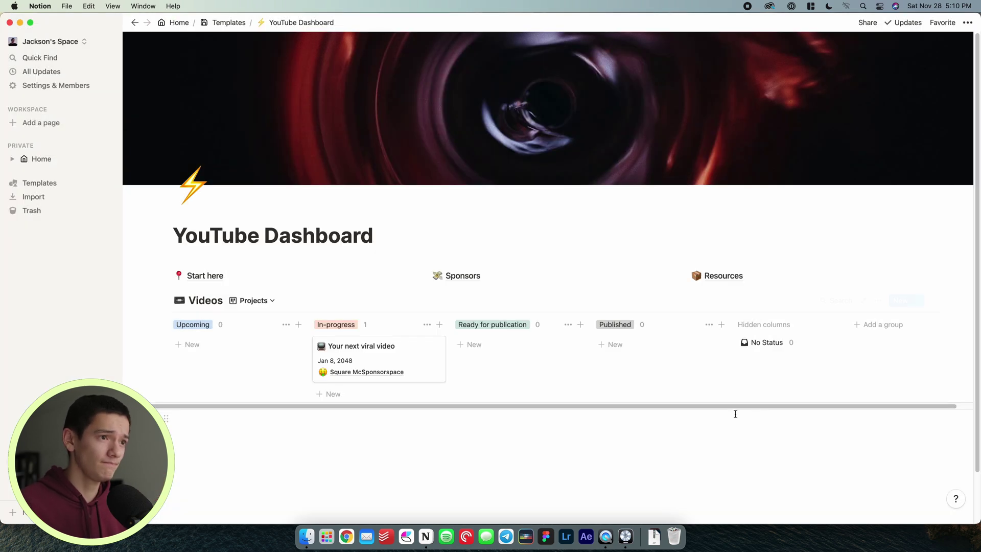
{"action": "left_click", "coordinate": [394, 356]}
{"action": "left_click", "coordinate": [429, 262]}
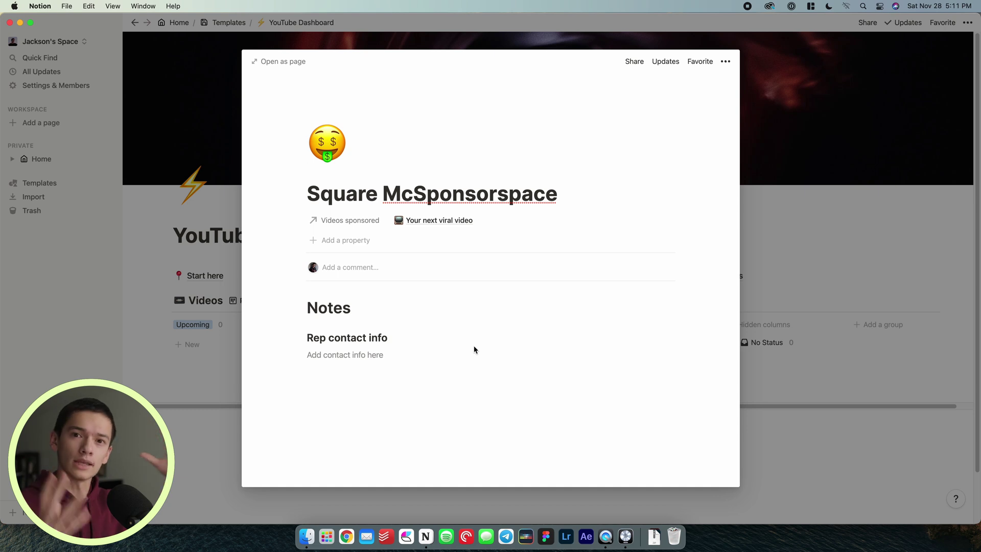
{"action": "left_click", "coordinate": [776, 362]}
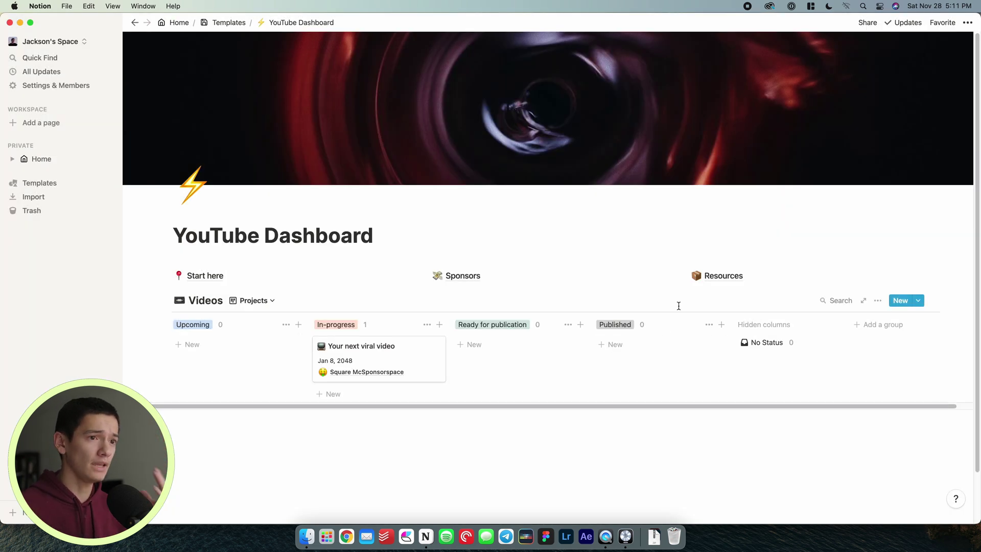
{"action": "left_click", "coordinate": [733, 277]}
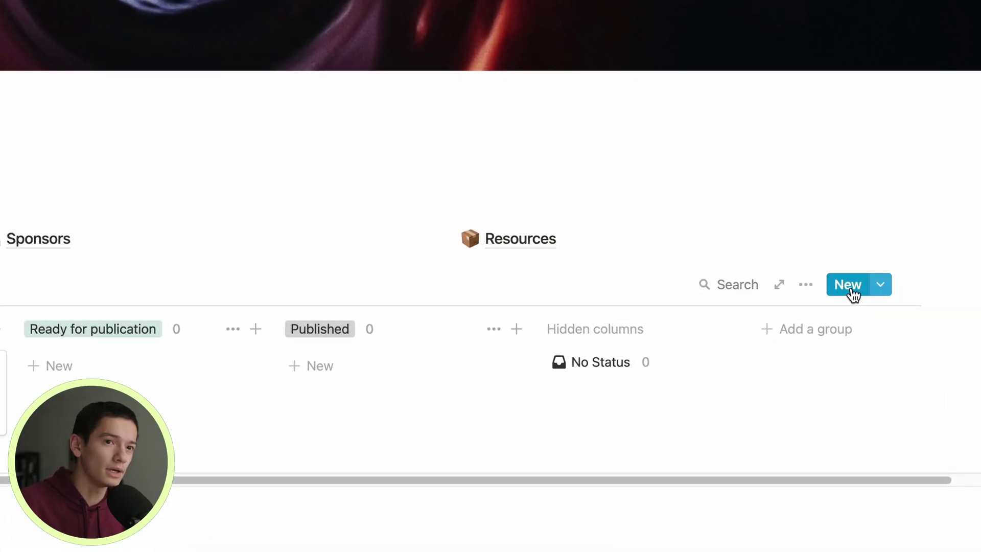
Create an In-progress 'Mac mini M1 review' video from the YouTube video template.
{"action": "left_click", "coordinate": [886, 289]}
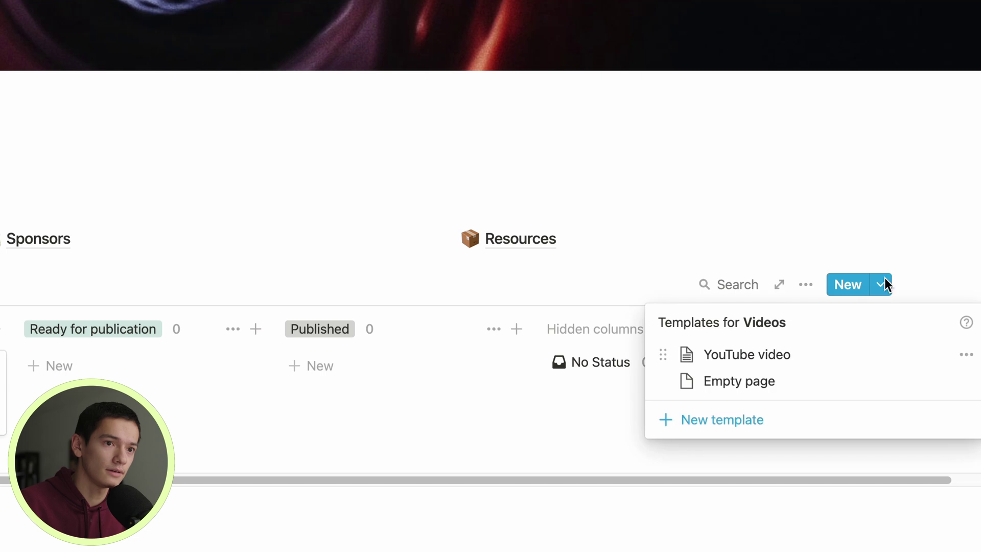
{"action": "left_click", "coordinate": [714, 354]}
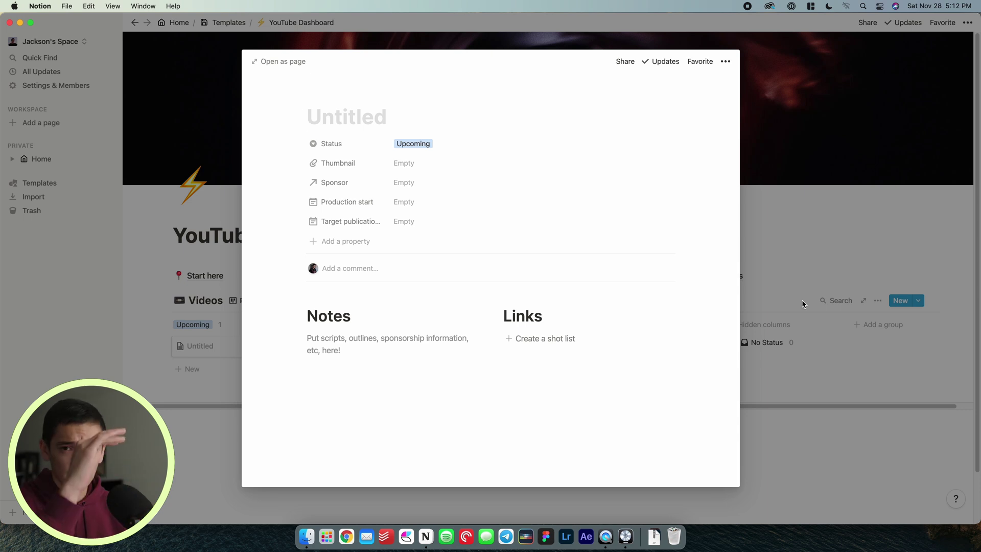
{"action": "mouse_move", "coordinate": [618, 136]}
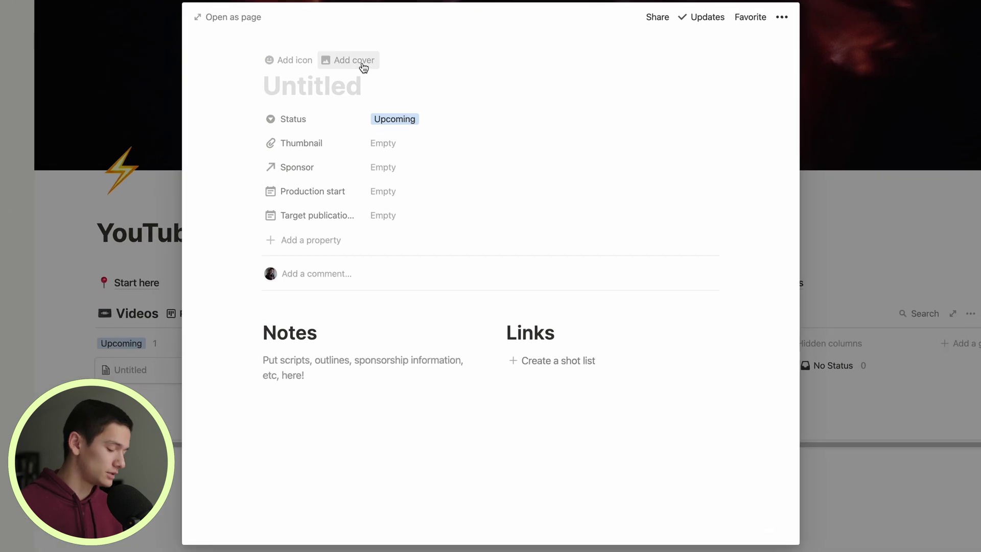
{"action": "type", "text": "Mac mini"}
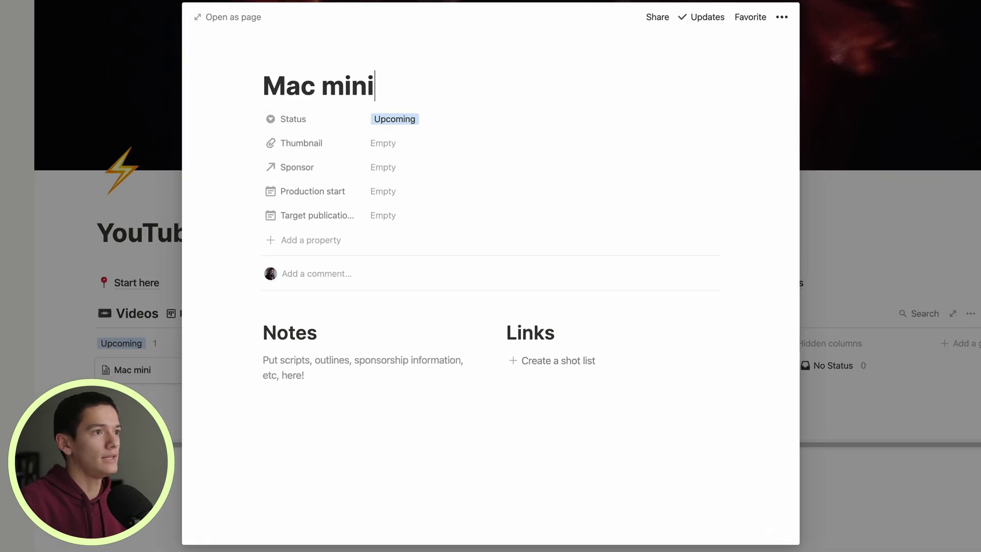
{"action": "type", "text": " M1 review"}
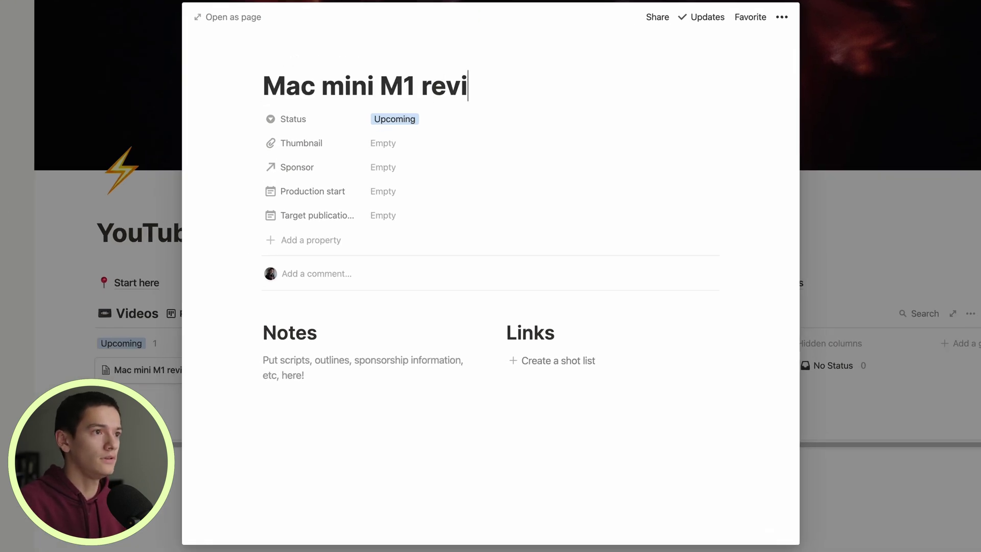
{"action": "left_click", "coordinate": [369, 122]}
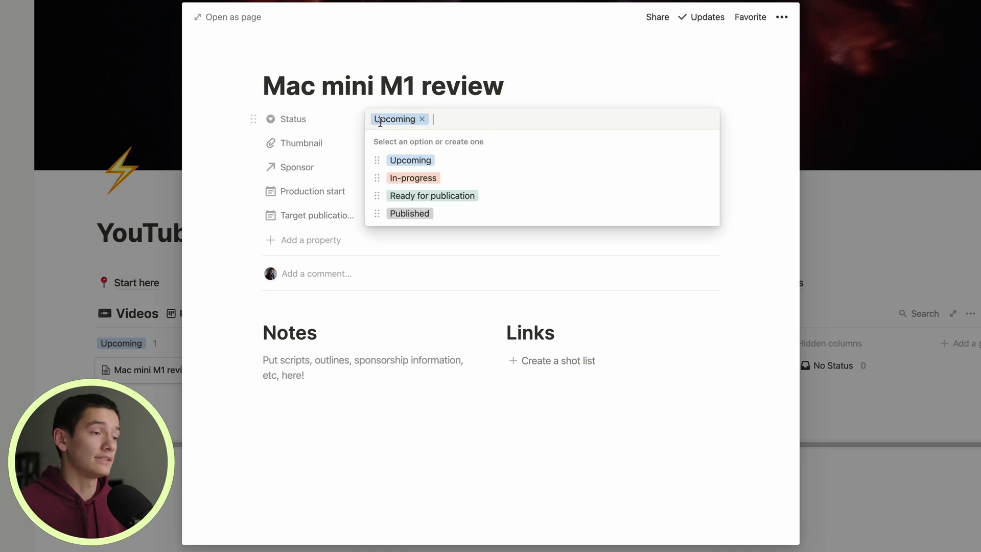
{"action": "left_click", "coordinate": [402, 179]}
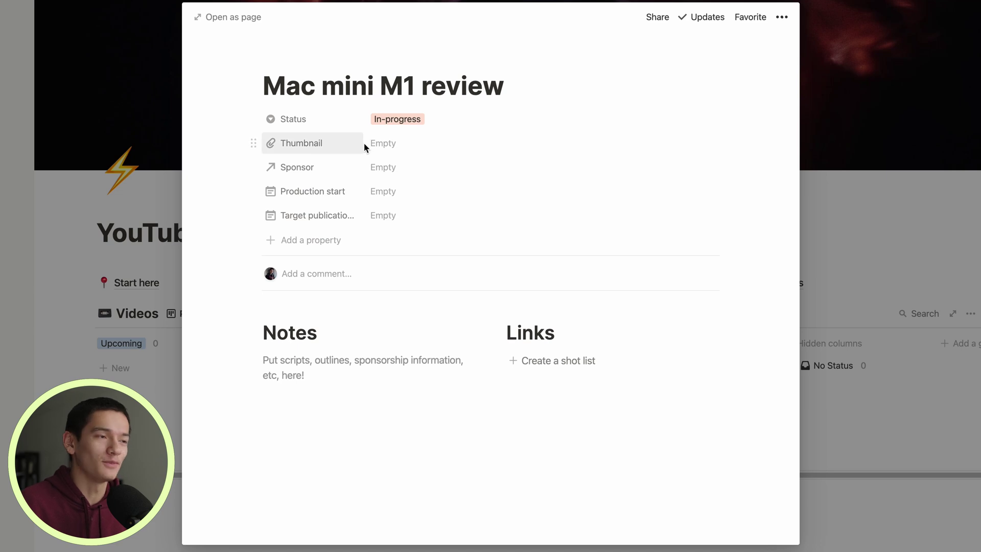
Link Square McSponsorspace as the video's sponsor.
{"action": "left_click", "coordinate": [408, 150]}
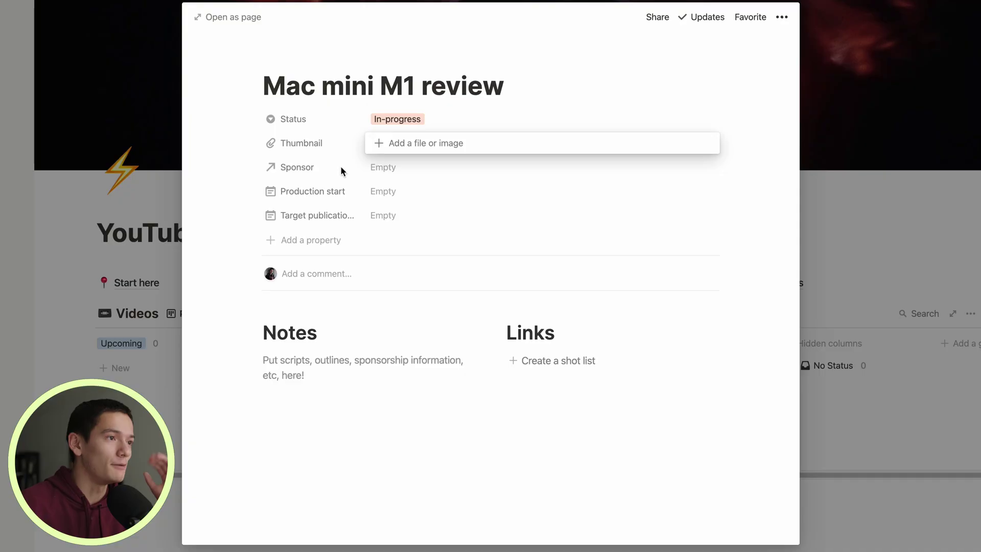
{"action": "left_click", "coordinate": [389, 168]}
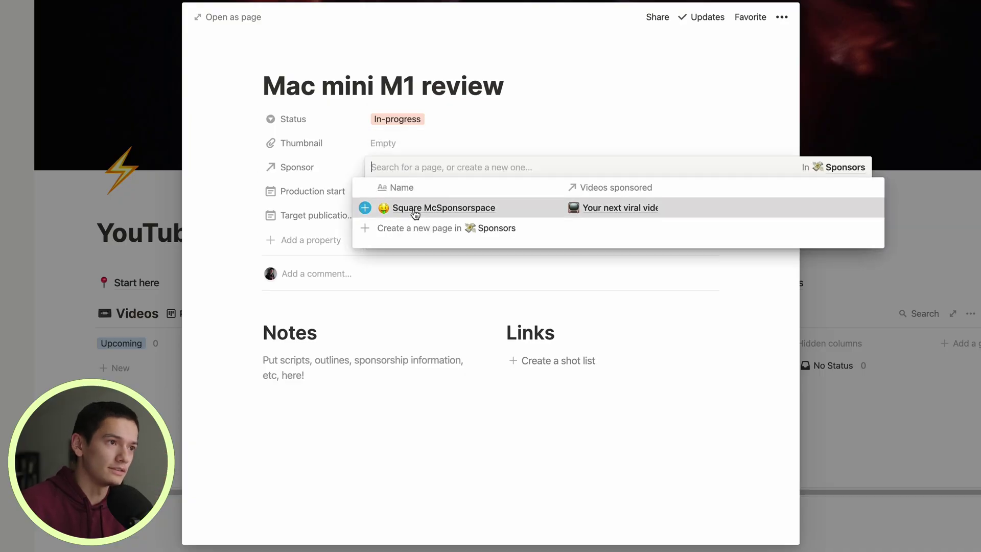
{"action": "left_click", "coordinate": [415, 209]}
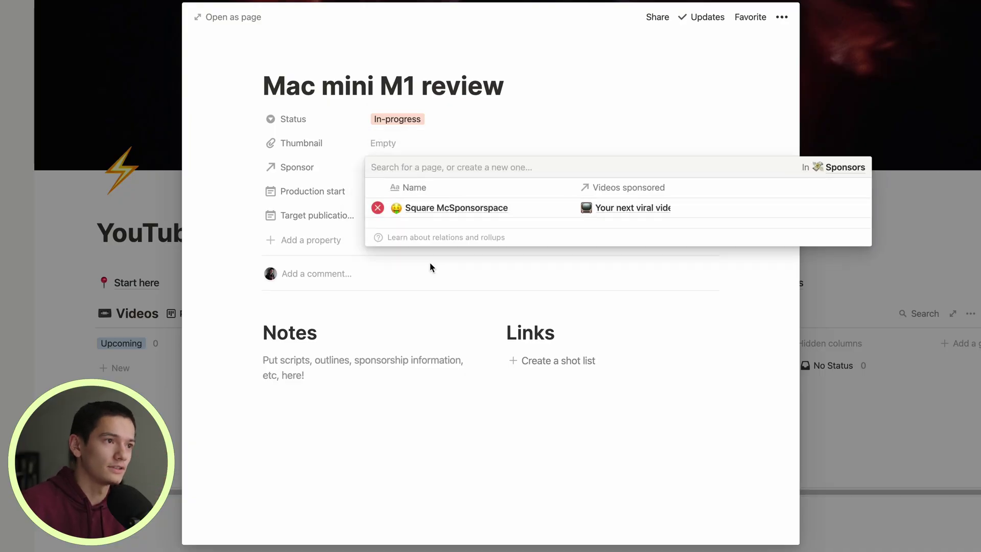
{"action": "left_click", "coordinate": [459, 302]}
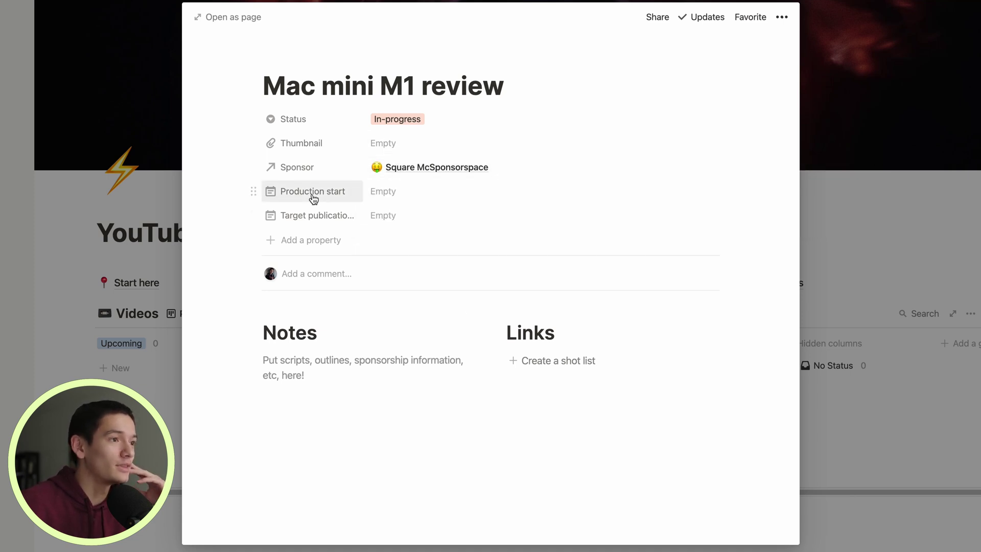
Set the production dates to Nov 30 – Dec 4, 2020.
{"action": "left_click", "coordinate": [372, 193]}
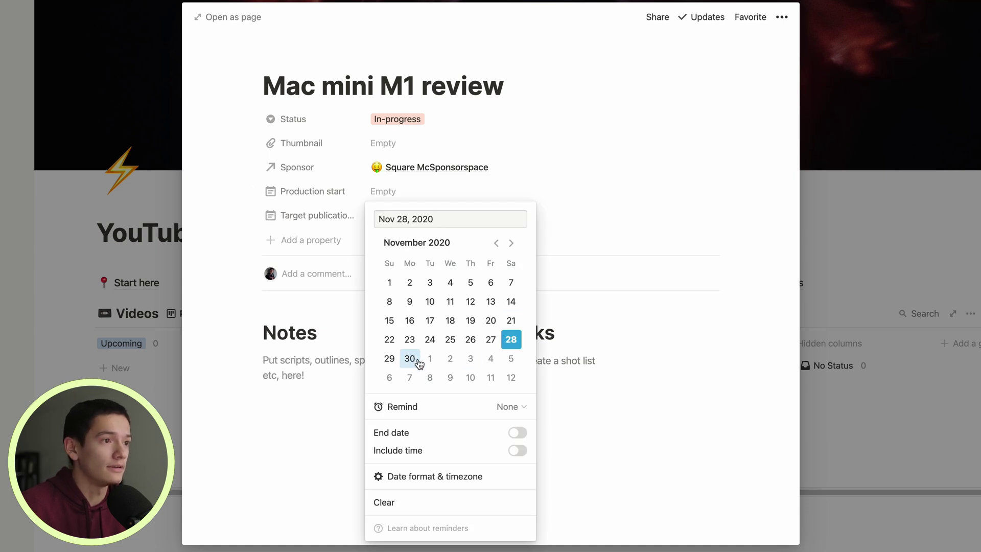
{"action": "left_click", "coordinate": [410, 359]}
{"action": "left_click", "coordinate": [515, 433]}
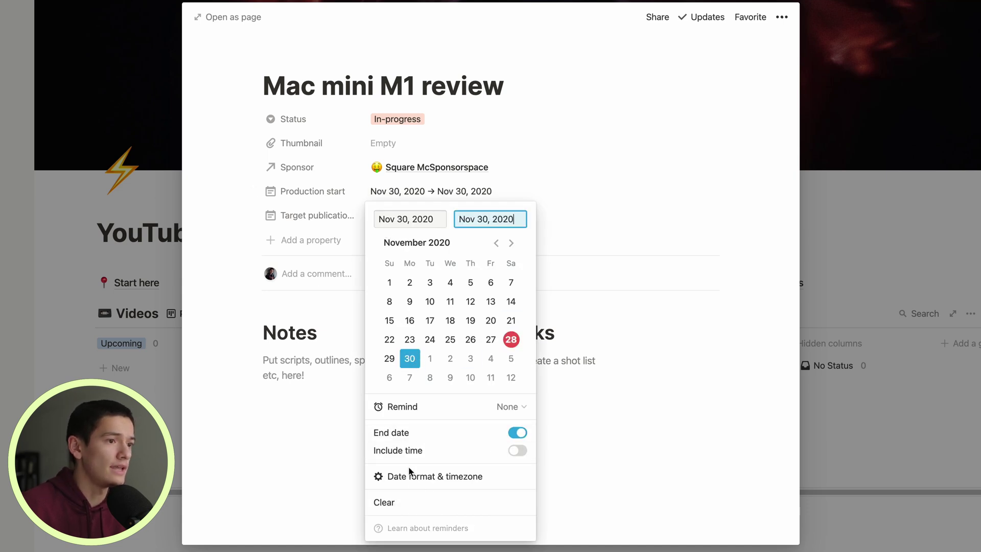
{"action": "left_click", "coordinate": [490, 359]}
{"action": "left_click", "coordinate": [626, 392]}
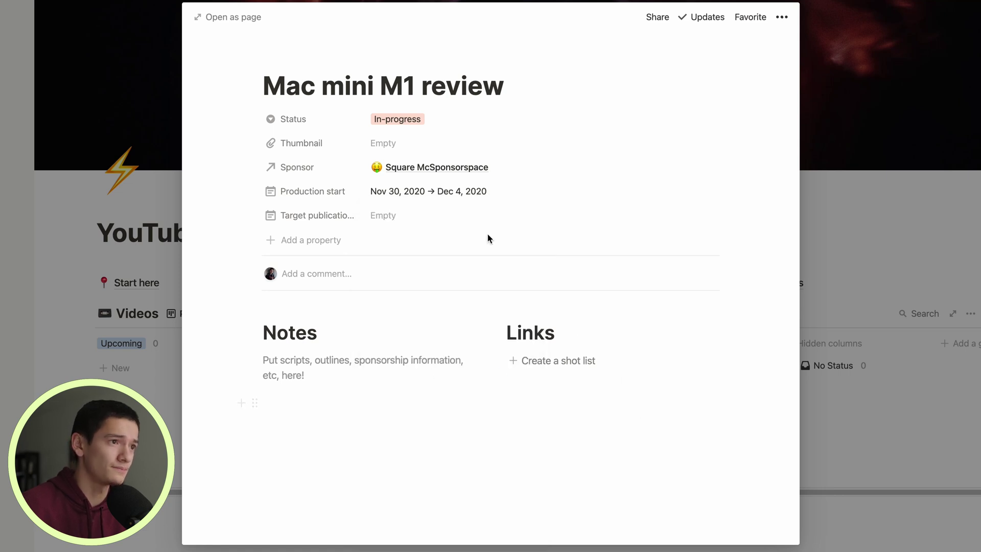
Set the target publication date to Dec 7, 2020.
{"action": "left_click", "coordinate": [412, 224]}
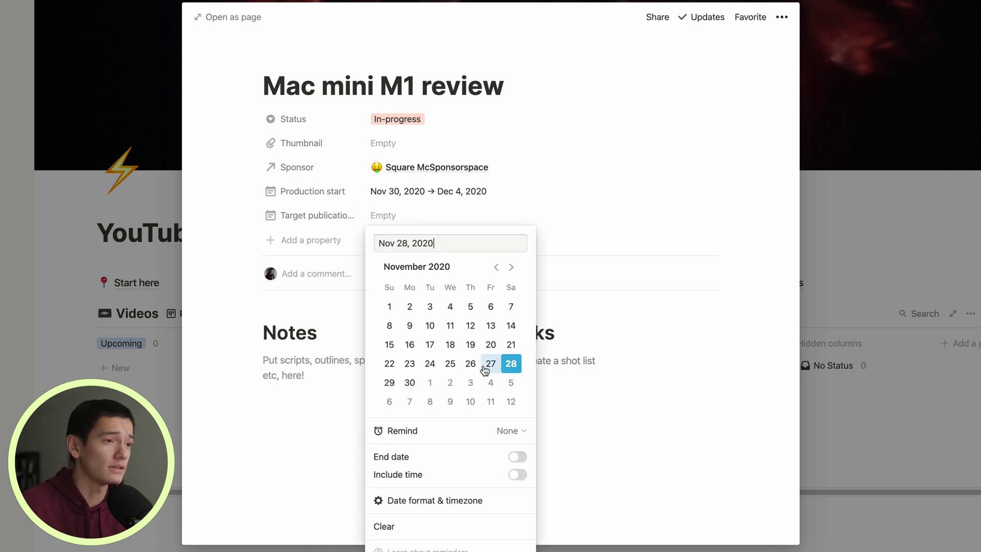
{"action": "left_click", "coordinate": [411, 403]}
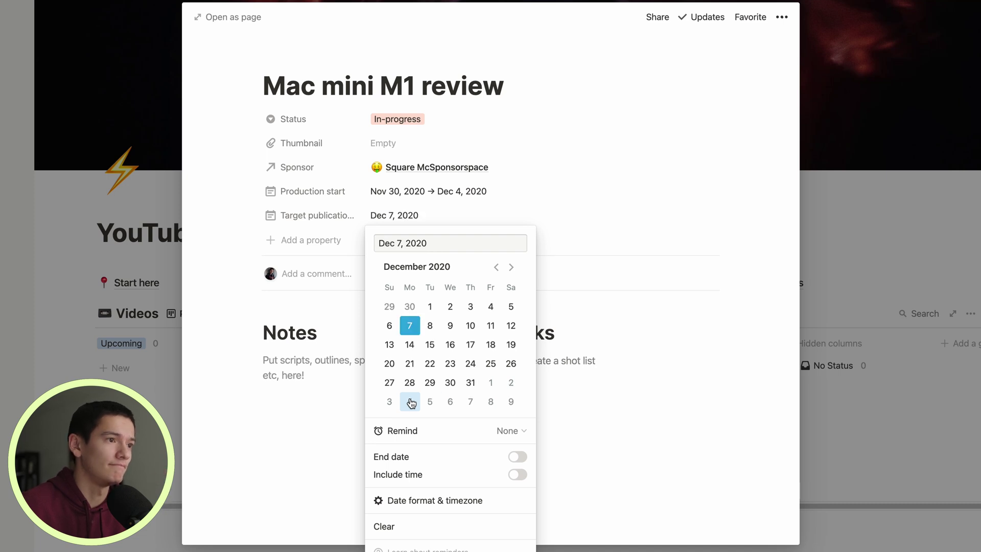
{"action": "left_click", "coordinate": [724, 428]}
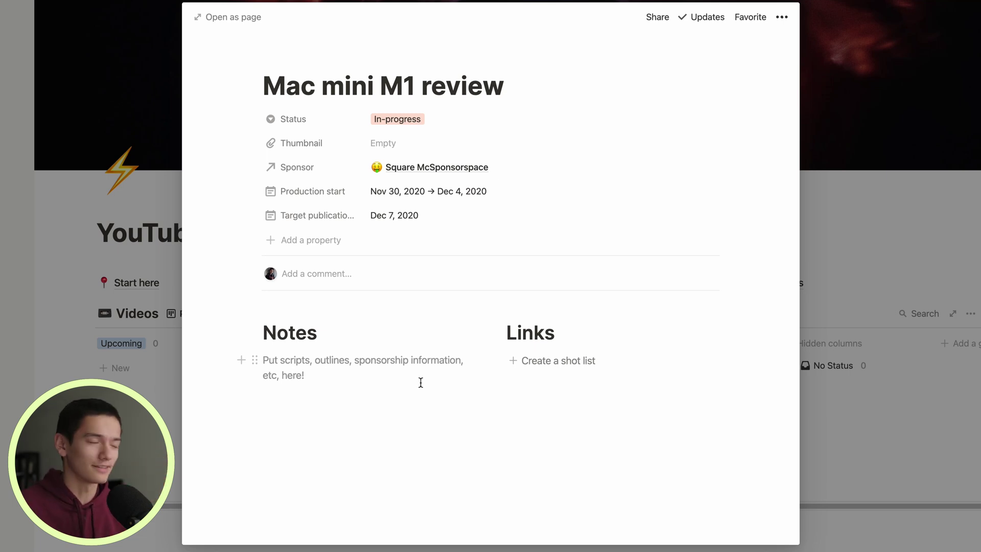
{"action": "left_click_drag", "start_coordinate": [305, 376], "coordinate": [258, 360]}
{"action": "left_click", "coordinate": [335, 378]}
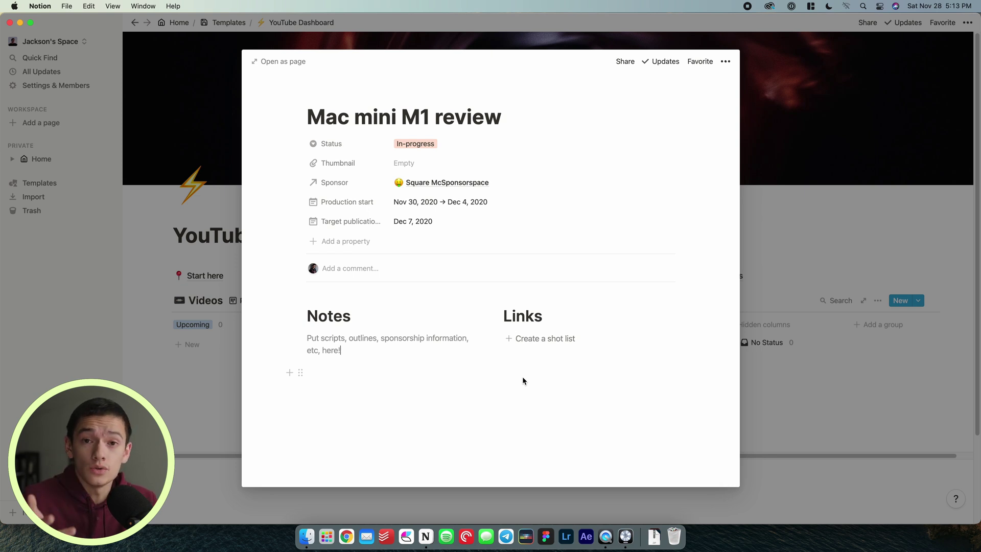
Create a shot list for the Mac mini M1 review from its Links section.
{"action": "left_click", "coordinate": [560, 339]}
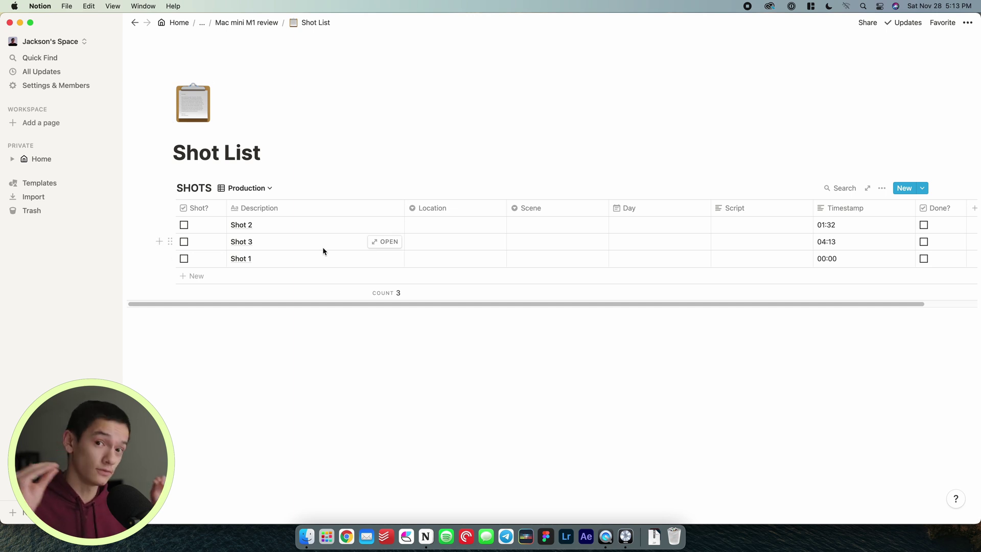
Rewrite the shot descriptions: 'Close up of Mac mini', 'Panning shot off Mac mini ports', 'Over the shoulder of Mac mini usage'.
{"action": "left_click", "coordinate": [319, 225]}
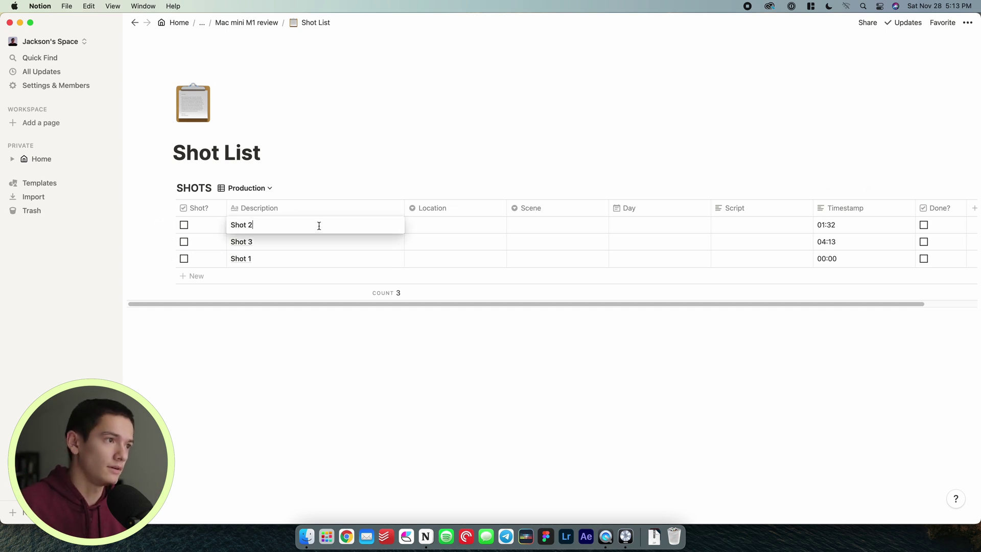
{"action": "key", "text": "super+a"}
{"action": "type", "text": "Close up"}
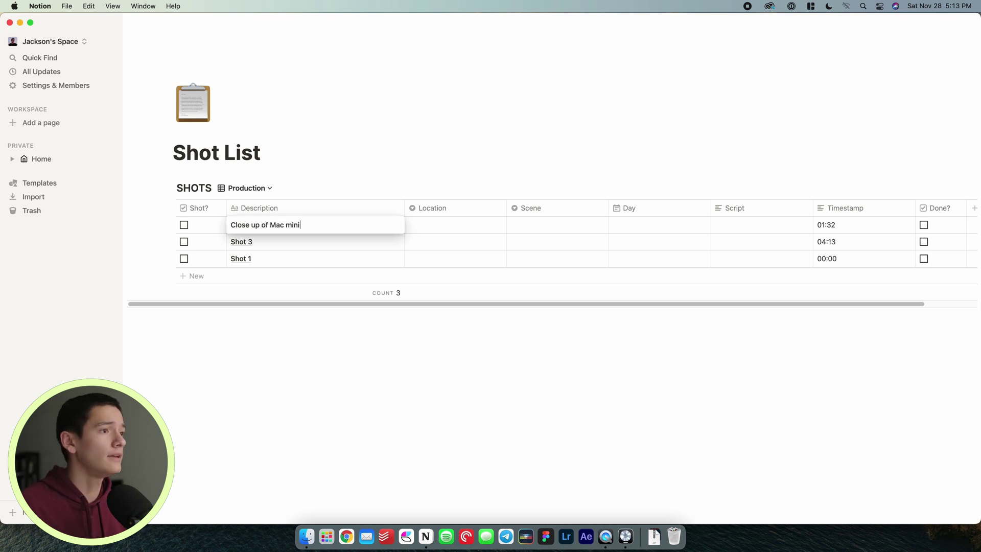
{"action": "key", "text": "Escape"}
{"action": "left_click", "coordinate": [313, 243]}
{"action": "key", "text": "super+a"}
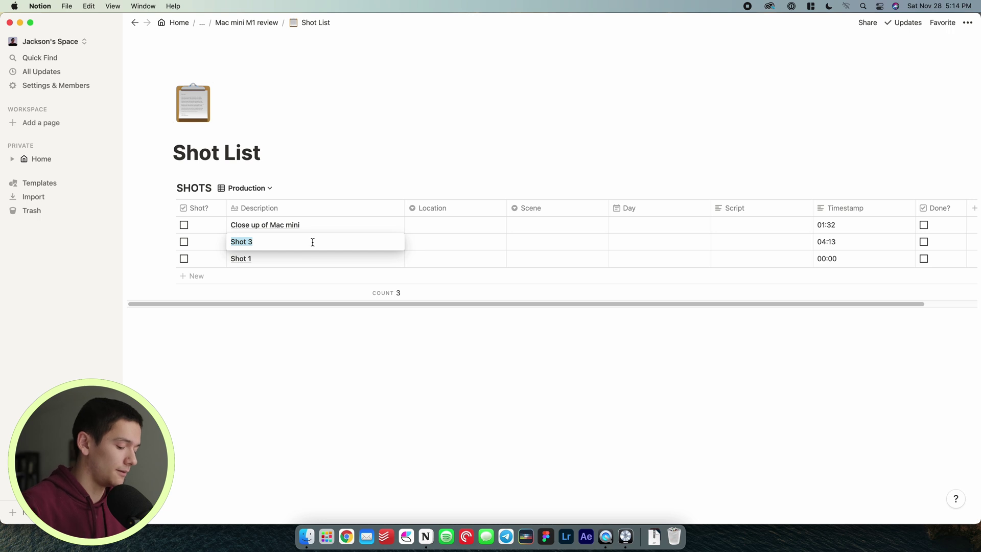
{"action": "type", "text": "Panning"}
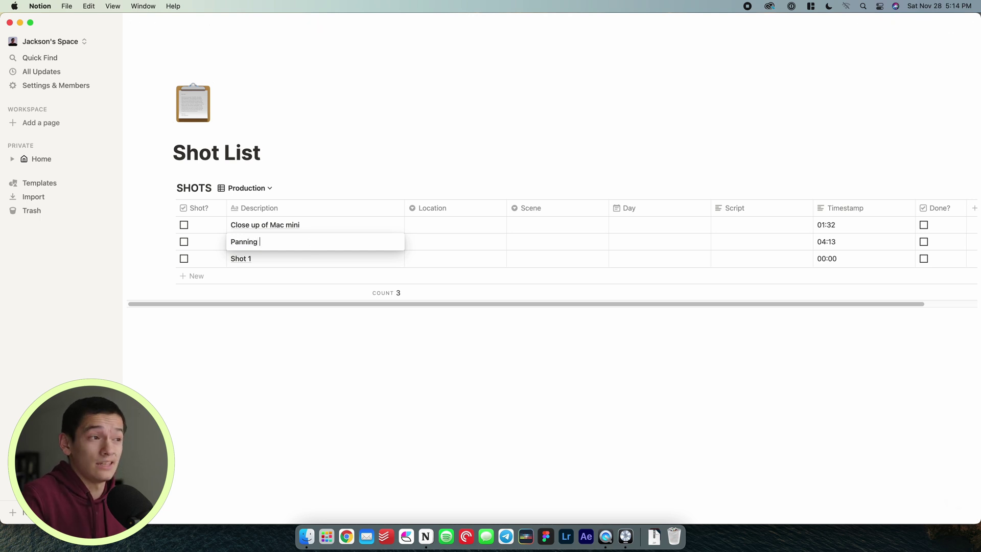
{"action": "type", "text": " shot off Mac mini ports"}
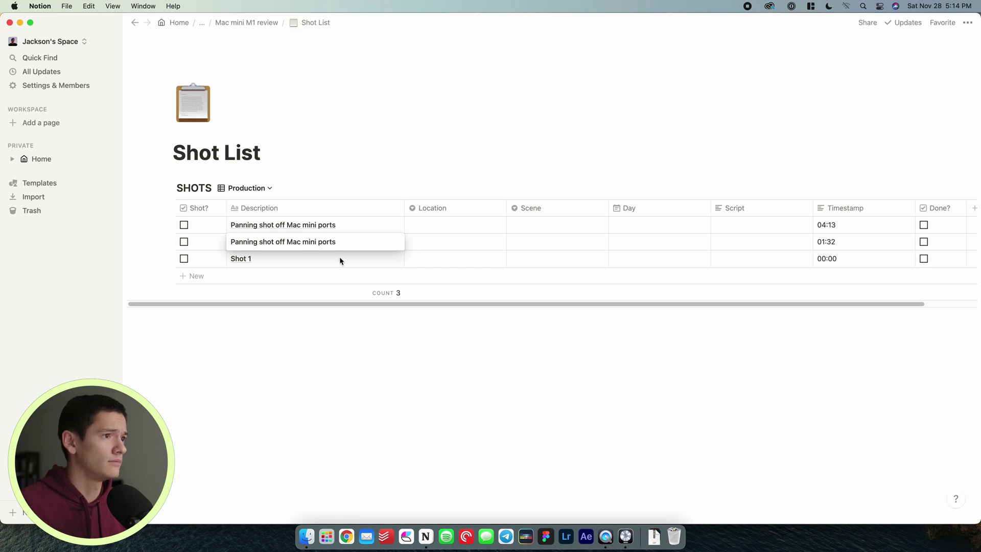
{"action": "key", "text": "Escape"}
{"action": "left_click", "coordinate": [276, 256]}
{"action": "key", "text": "super+a"}
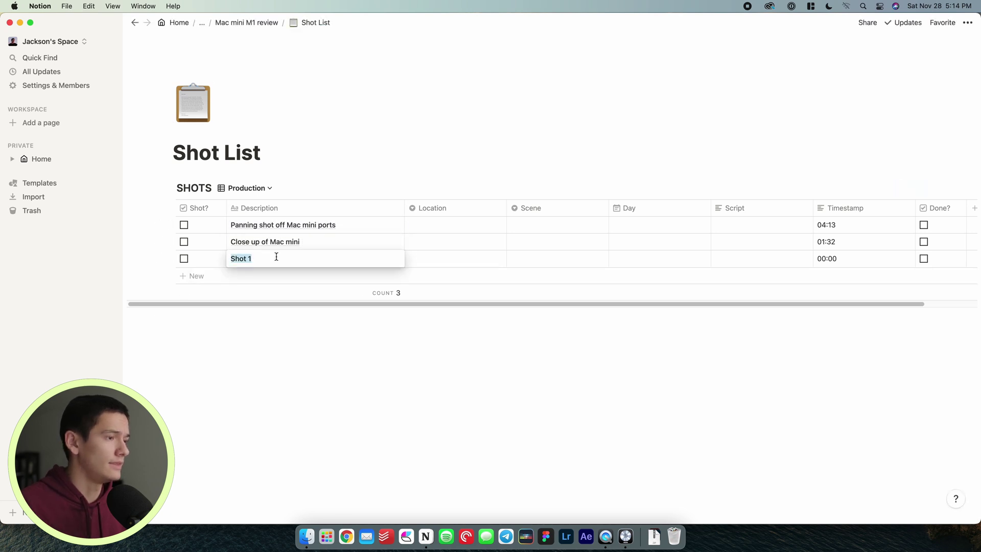
{"action": "key", "text": "BackSpace"}
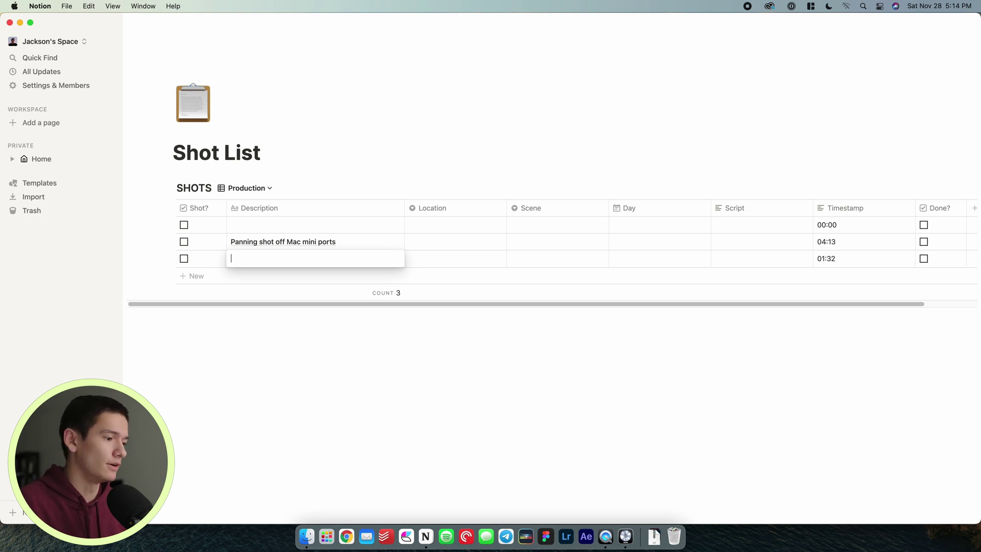
{"action": "type", "text": "Over the shoulder o"}
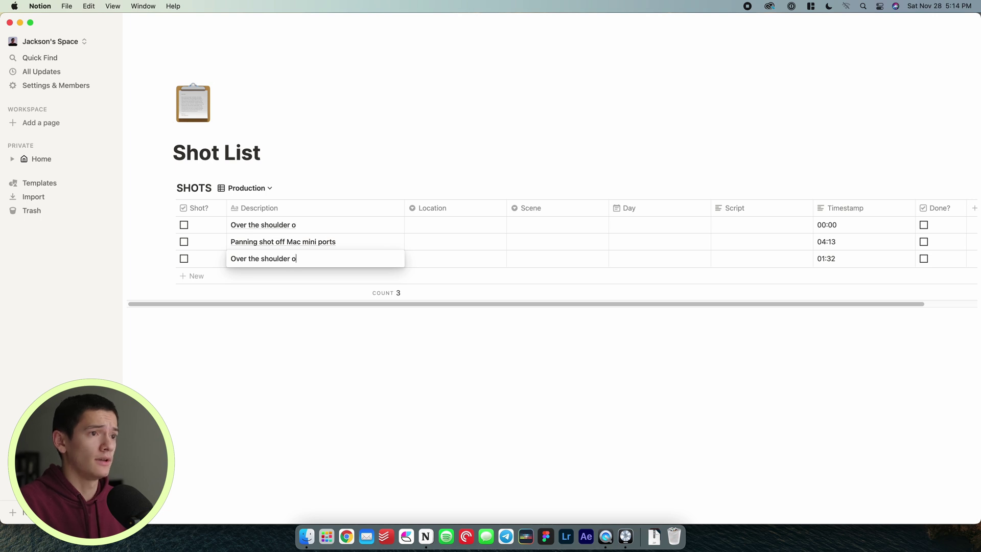
{"action": "type", "text": "f Ma"}
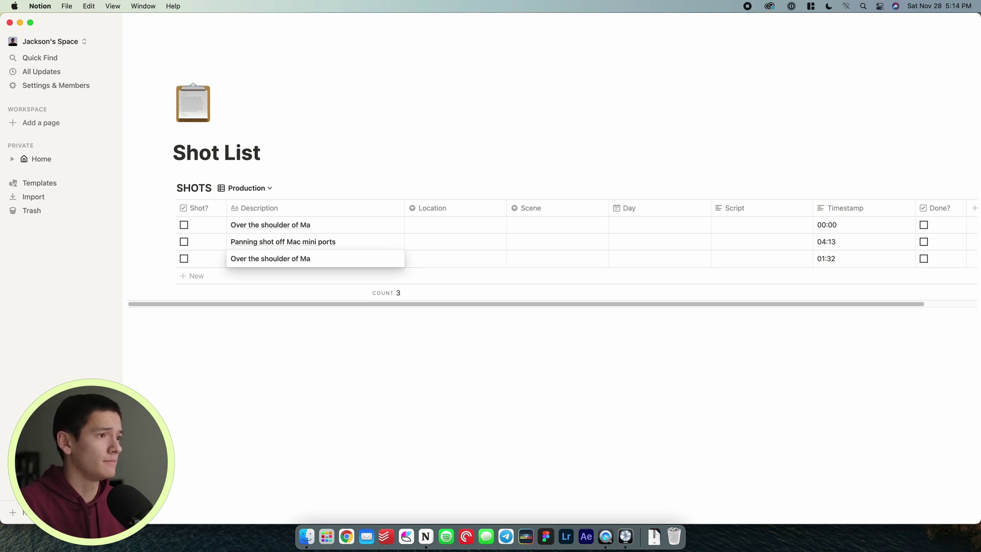
{"action": "type", "text": "c mini usage"}
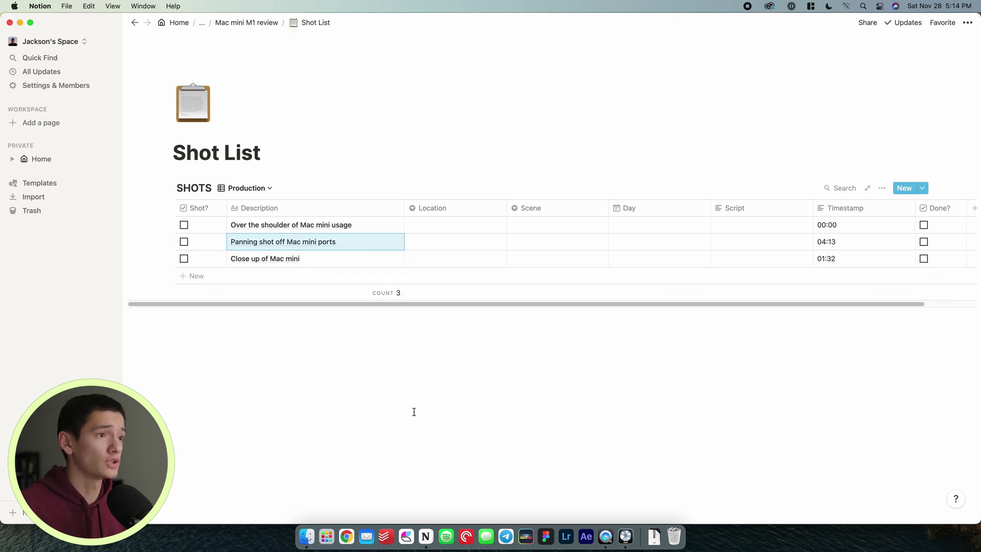
{"action": "left_click", "coordinate": [414, 410]}
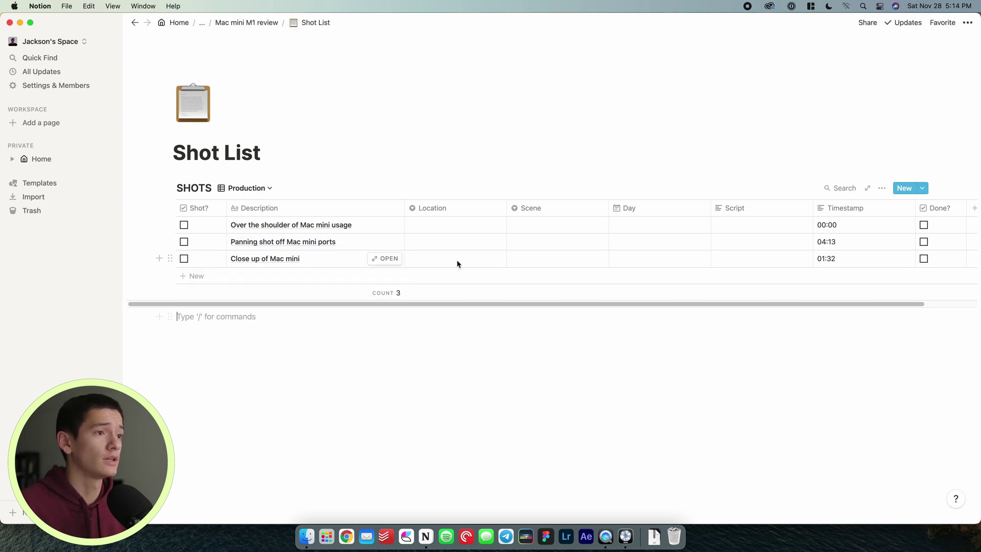
{"action": "left_click", "coordinate": [456, 225]}
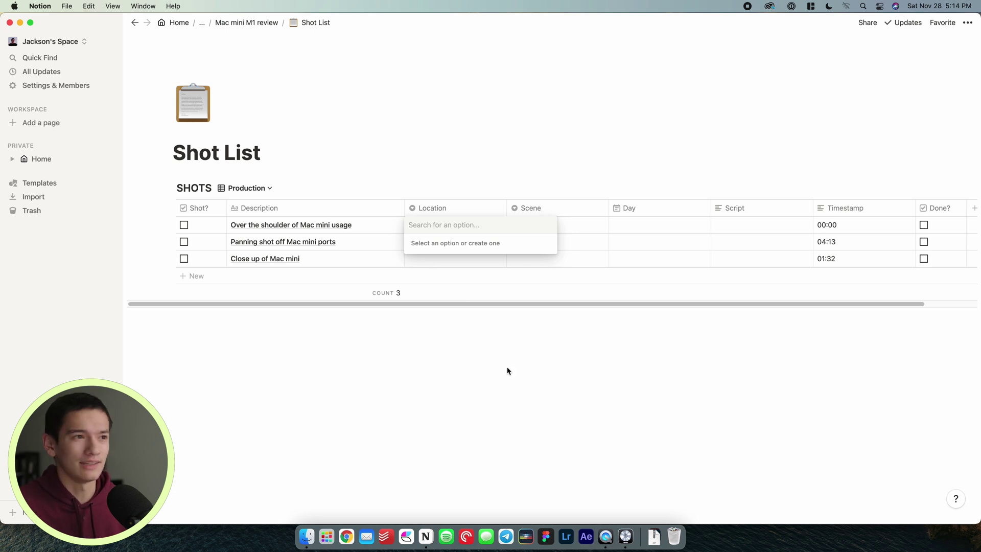
{"action": "key", "text": "Escape"}
{"action": "left_click", "coordinate": [458, 208]}
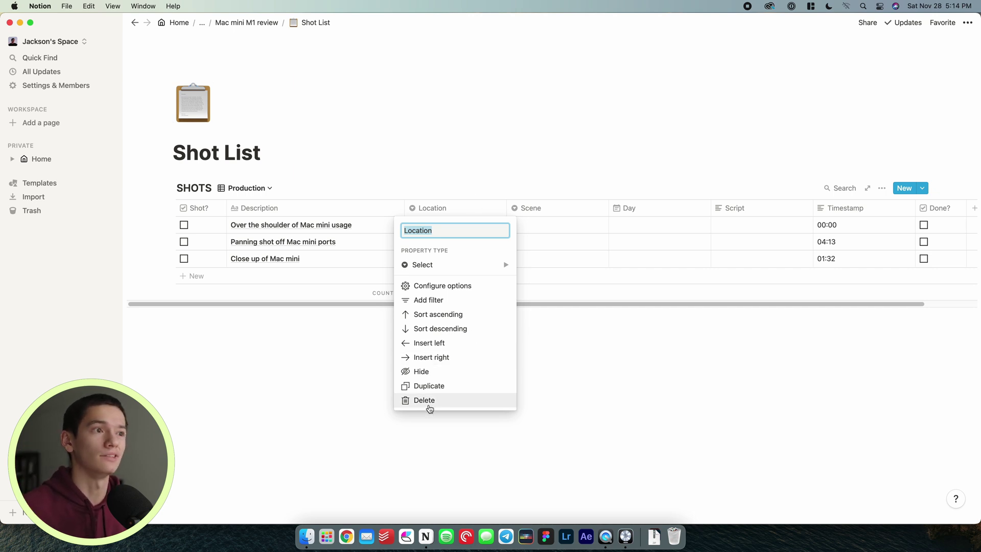
{"action": "left_click", "coordinate": [598, 372]}
{"action": "scroll", "coordinate": [594, 225], "scroll_direction": "right", "scroll_amount": 2}
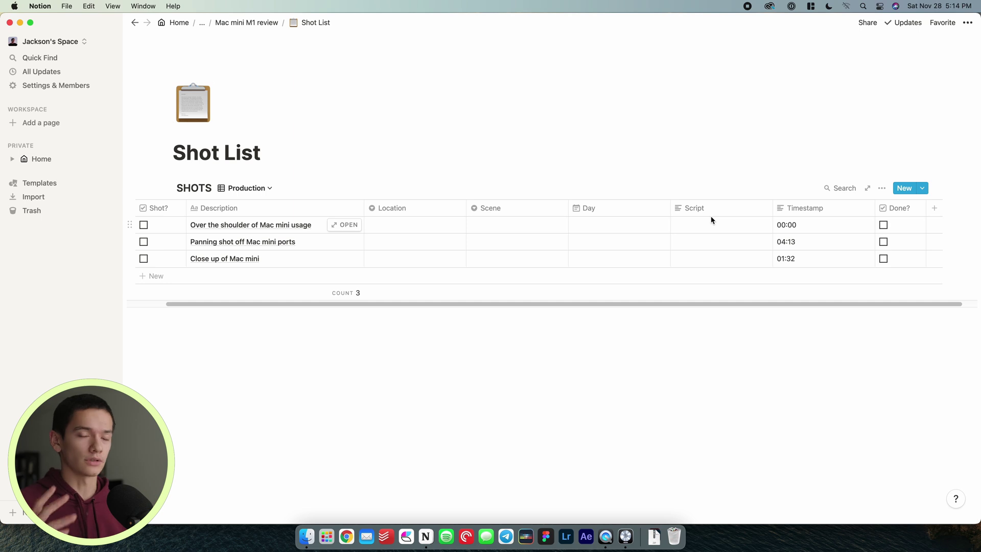
{"action": "scroll", "coordinate": [725, 252], "scroll_direction": "right", "scroll_amount": 1}
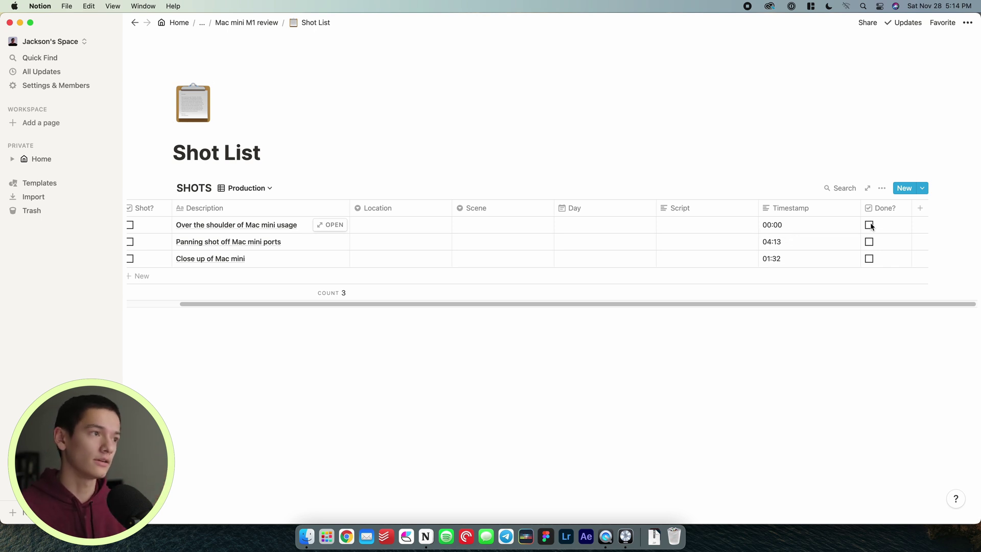
{"action": "scroll", "coordinate": [848, 232], "scroll_direction": "left", "scroll_amount": 3}
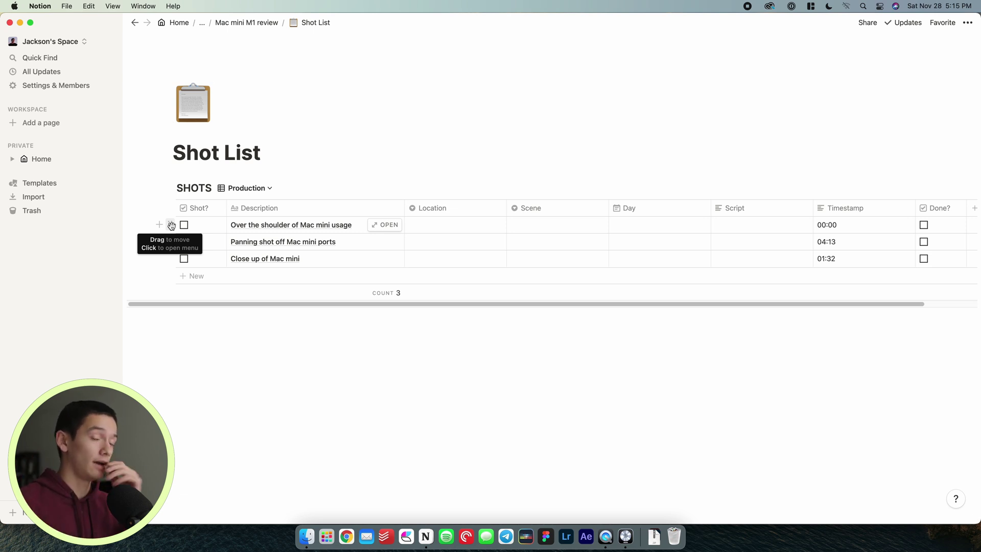
Toggle the SHOTS table between Post-Production and Pre-Production views, then return to Mac mini M1 review.
{"action": "left_click", "coordinate": [266, 188]}
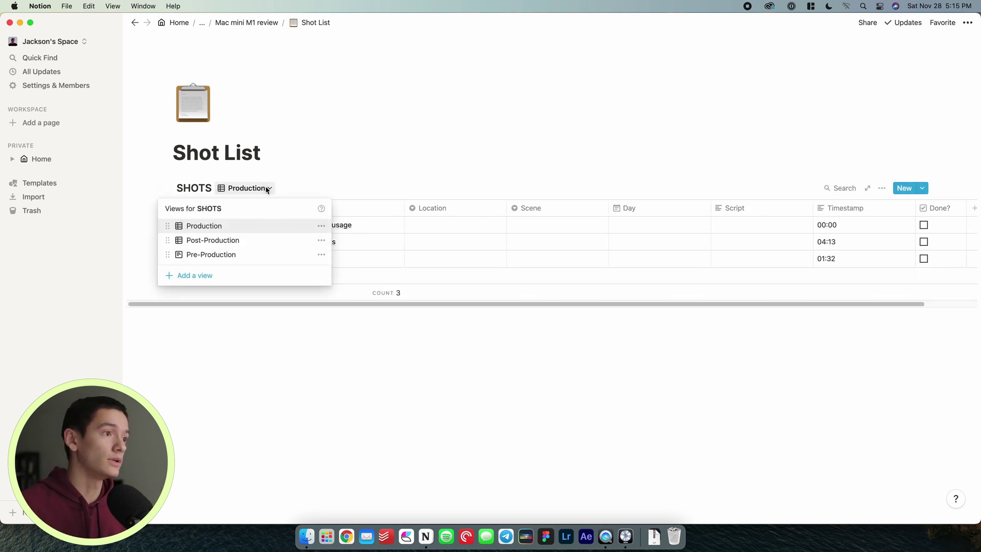
{"action": "left_click", "coordinate": [218, 240]}
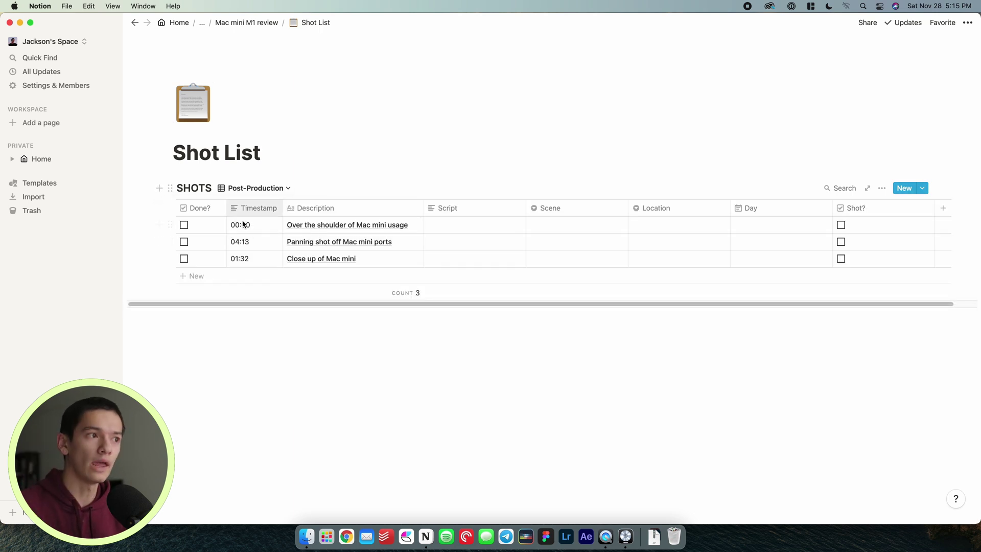
{"action": "left_click", "coordinate": [258, 190]}
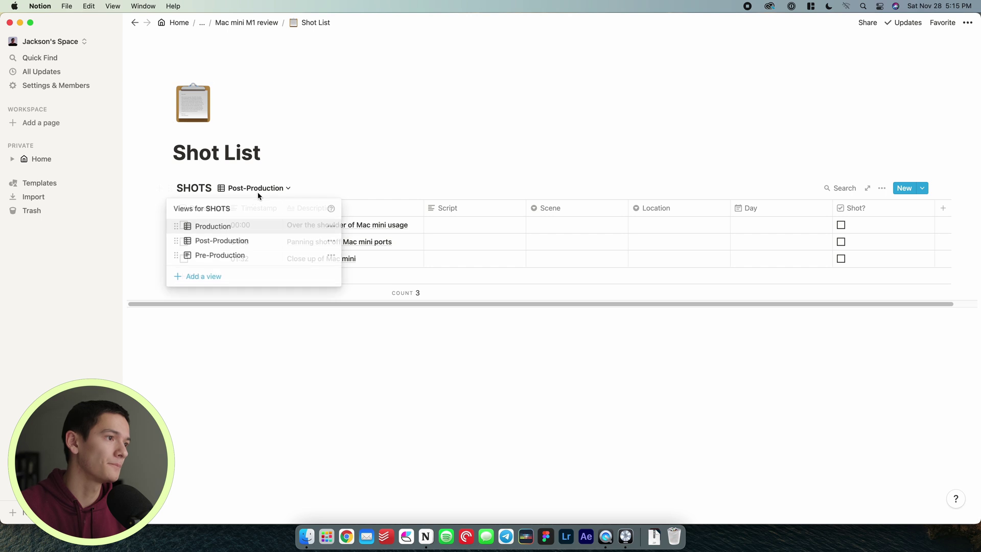
{"action": "left_click", "coordinate": [245, 255]}
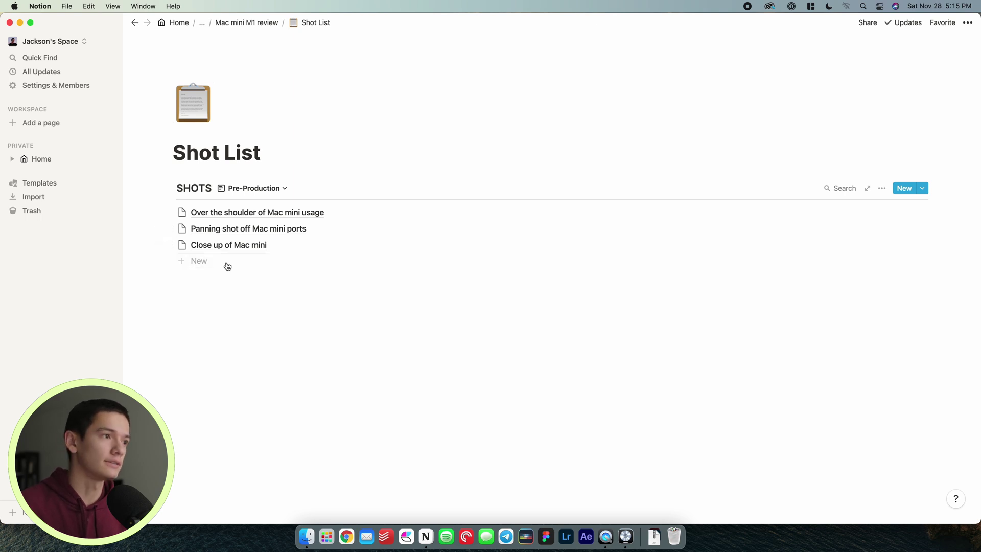
{"action": "left_click", "coordinate": [246, 188]}
{"action": "left_click", "coordinate": [238, 239]}
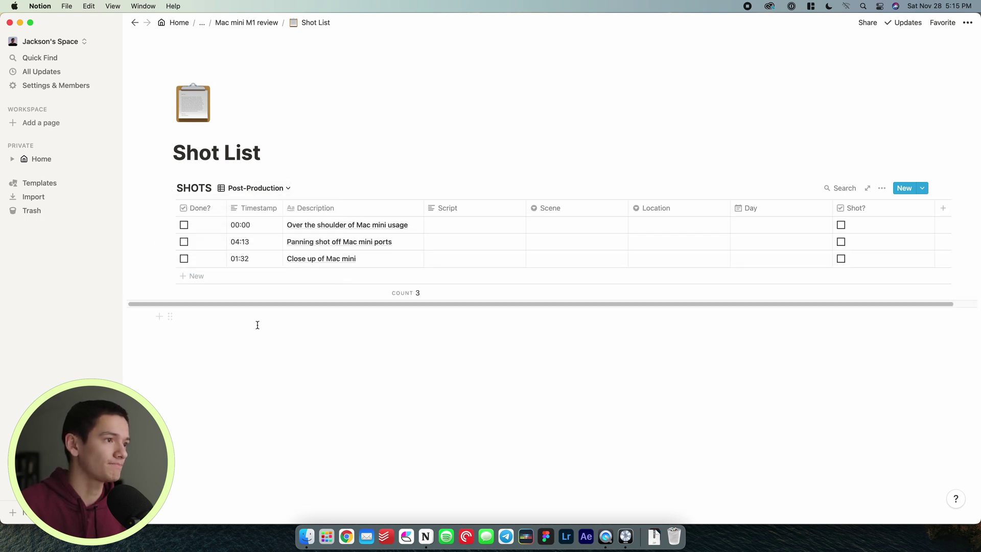
{"action": "left_click", "coordinate": [246, 22]}
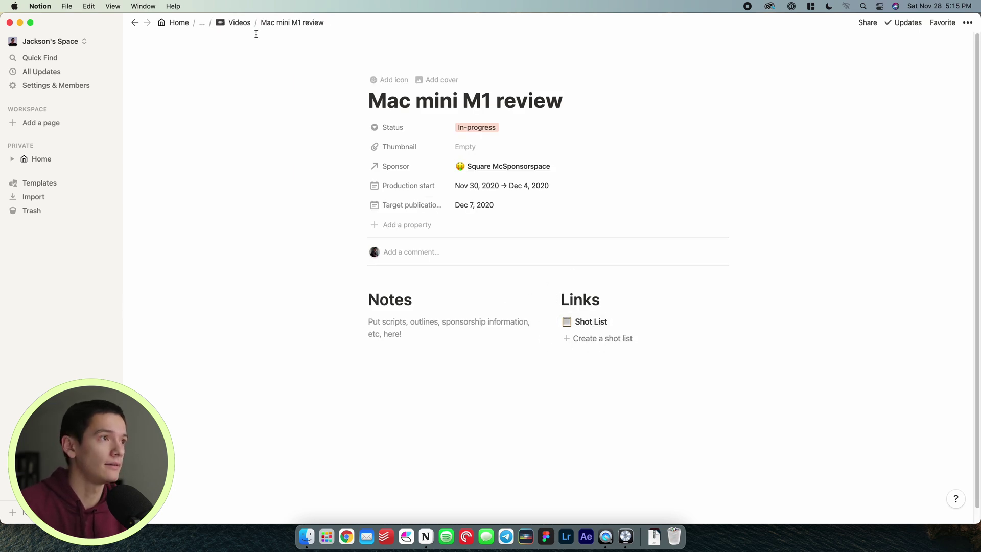
Show the dashboard's Videos in the Content Calendar view for December 2020.
{"action": "left_click", "coordinate": [235, 22]}
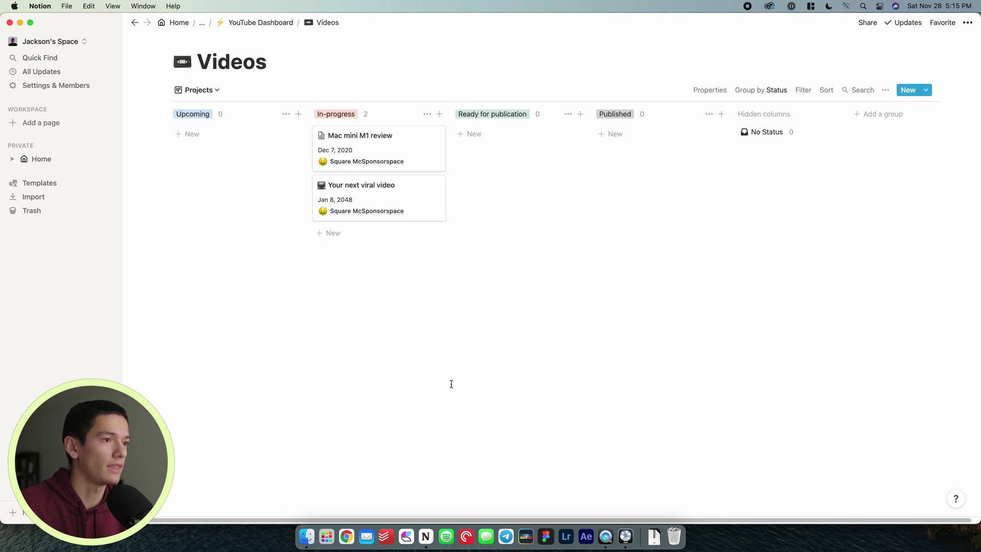
{"action": "left_click", "coordinate": [287, 22]}
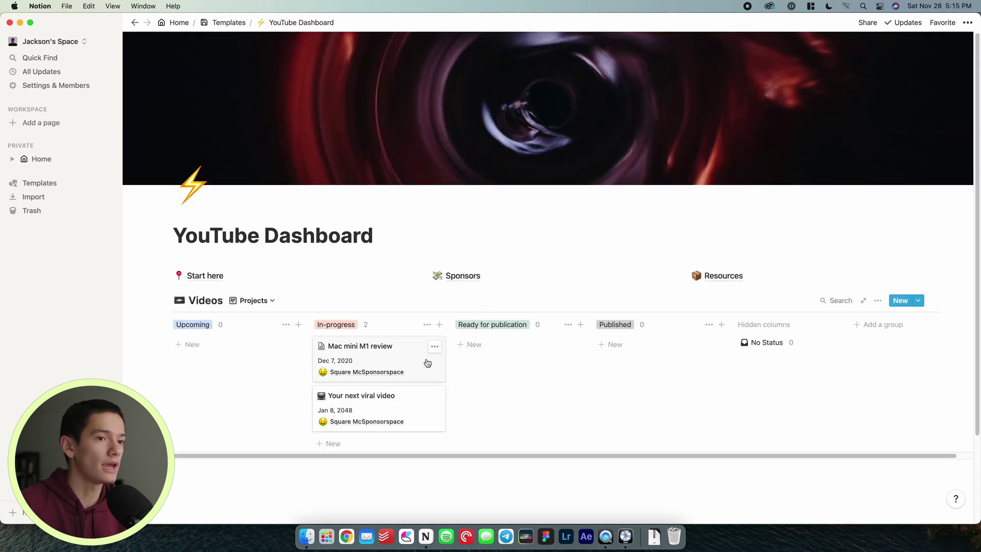
{"action": "left_click", "coordinate": [254, 302]}
{"action": "left_click", "coordinate": [252, 351]}
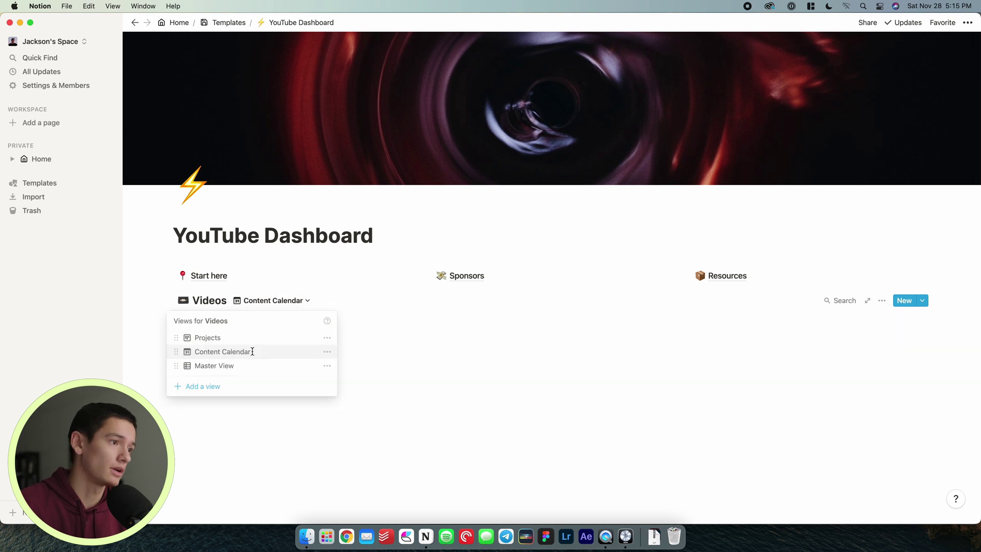
{"action": "scroll", "coordinate": [460, 348], "scroll_direction": "down", "scroll_amount": 8}
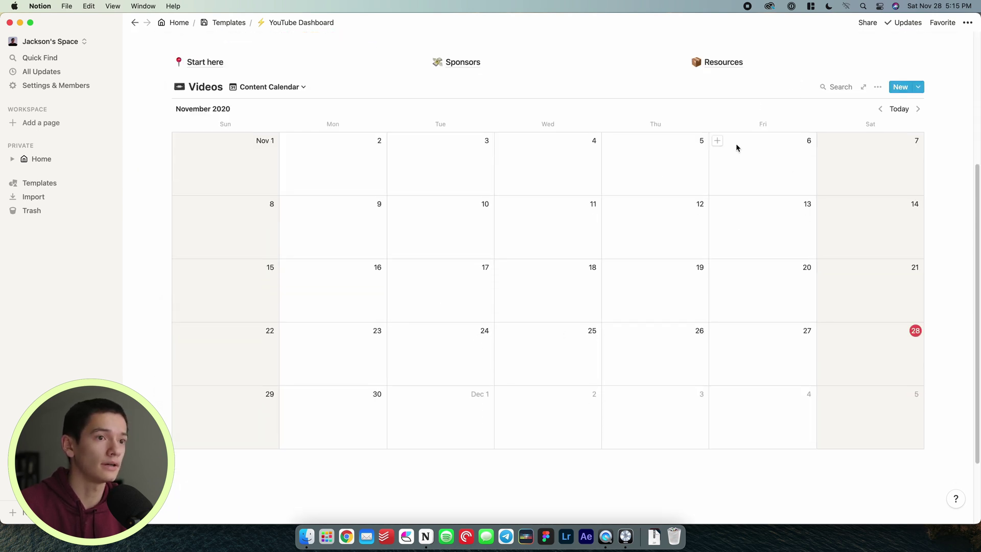
{"action": "left_click", "coordinate": [917, 108]}
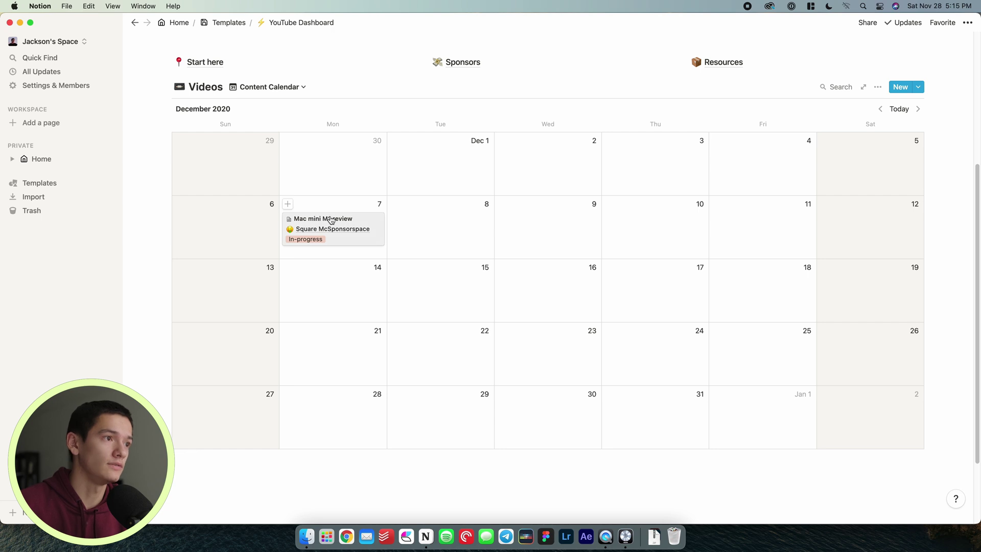
Plot the calendar by Production start so Mac mini M1 review spans Nov 30–Dec 4.
{"action": "left_click", "coordinate": [878, 87]}
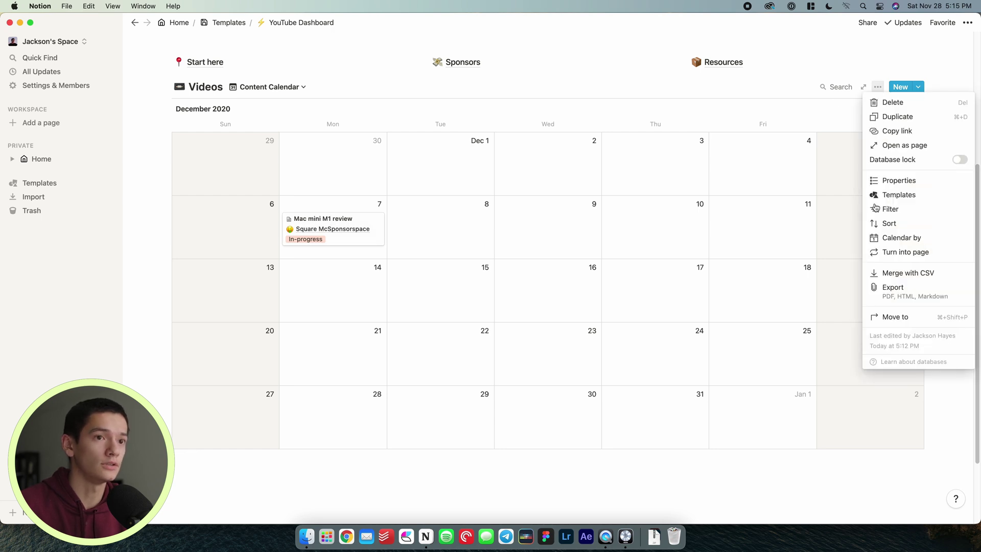
{"action": "left_click", "coordinate": [907, 239]}
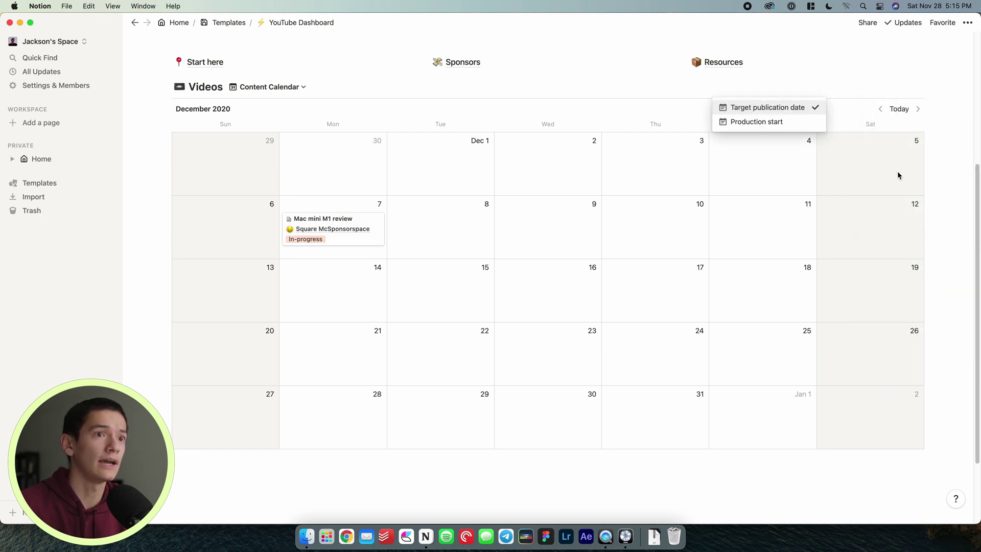
{"action": "left_click", "coordinate": [776, 123]}
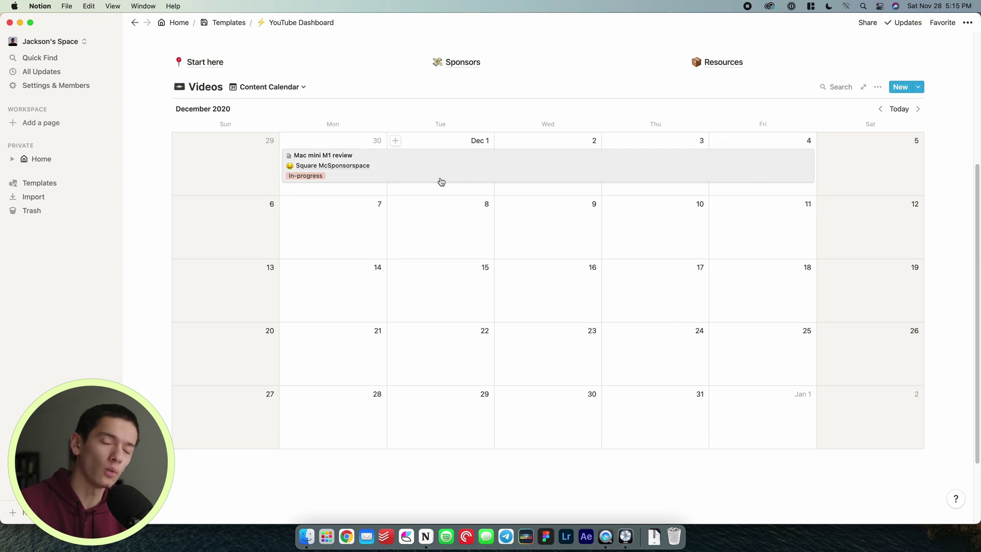
{"action": "left_click", "coordinate": [284, 93]}
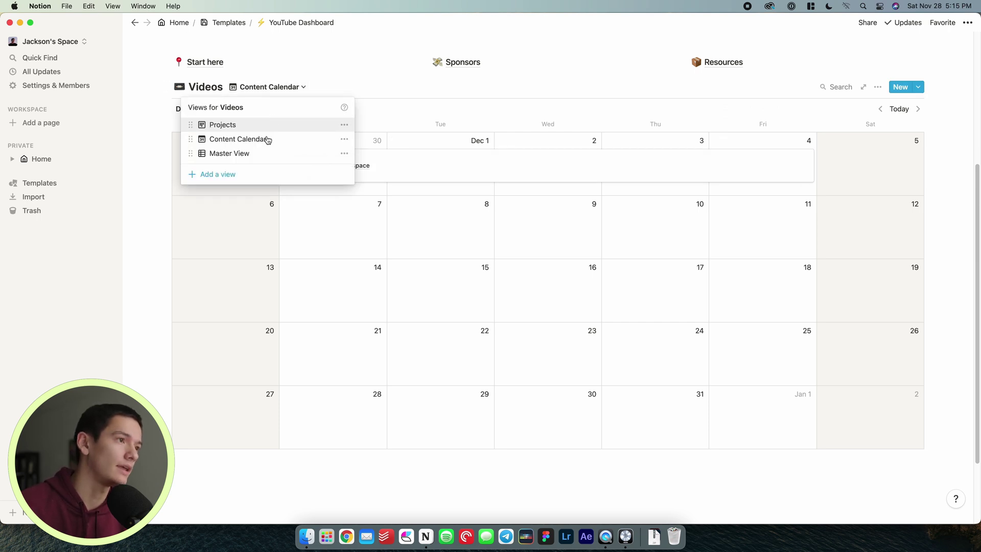